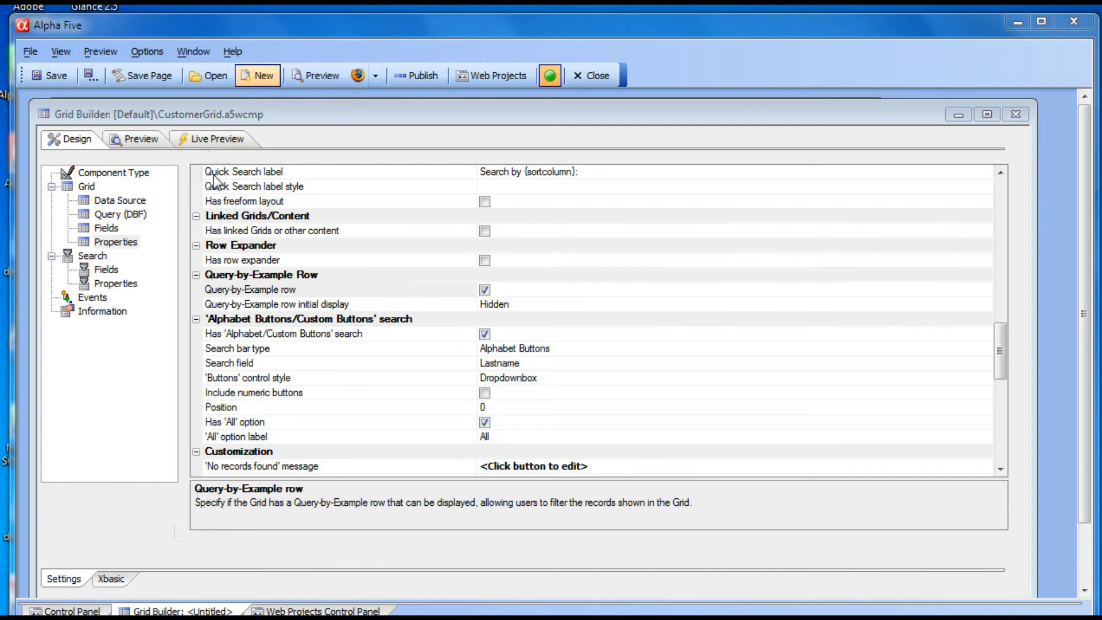
Examine the customer grid and its search part in the live preview, including the bottom of the grid, and return to the design
{"action": "left_click", "coordinate": [213, 140]}
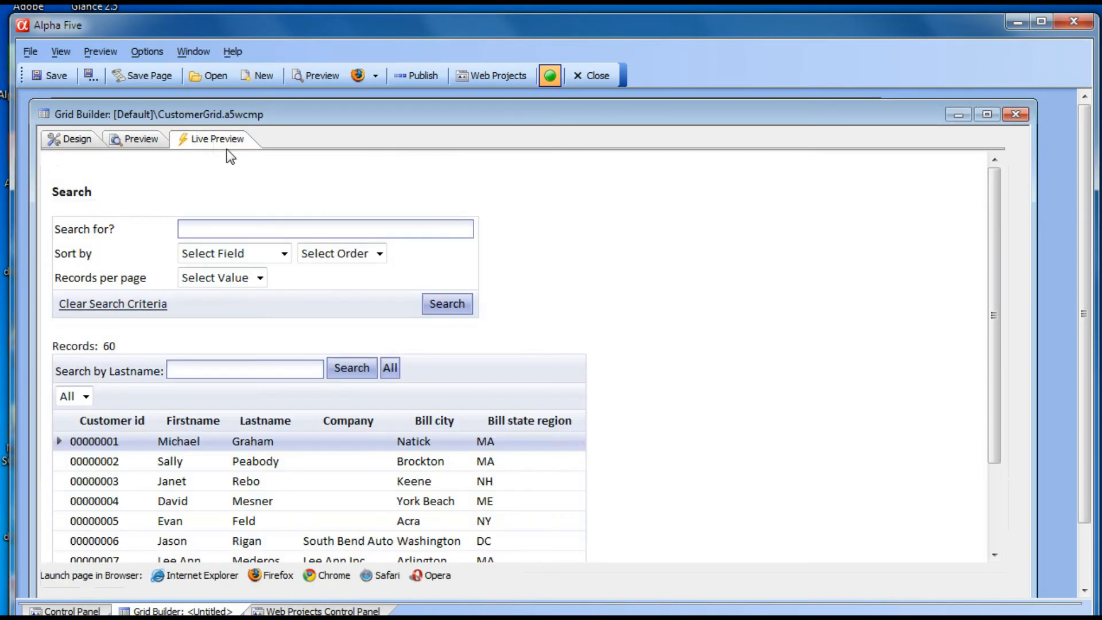
{"action": "left_click_drag", "start_coordinate": [992, 281], "coordinate": [1003, 395]}
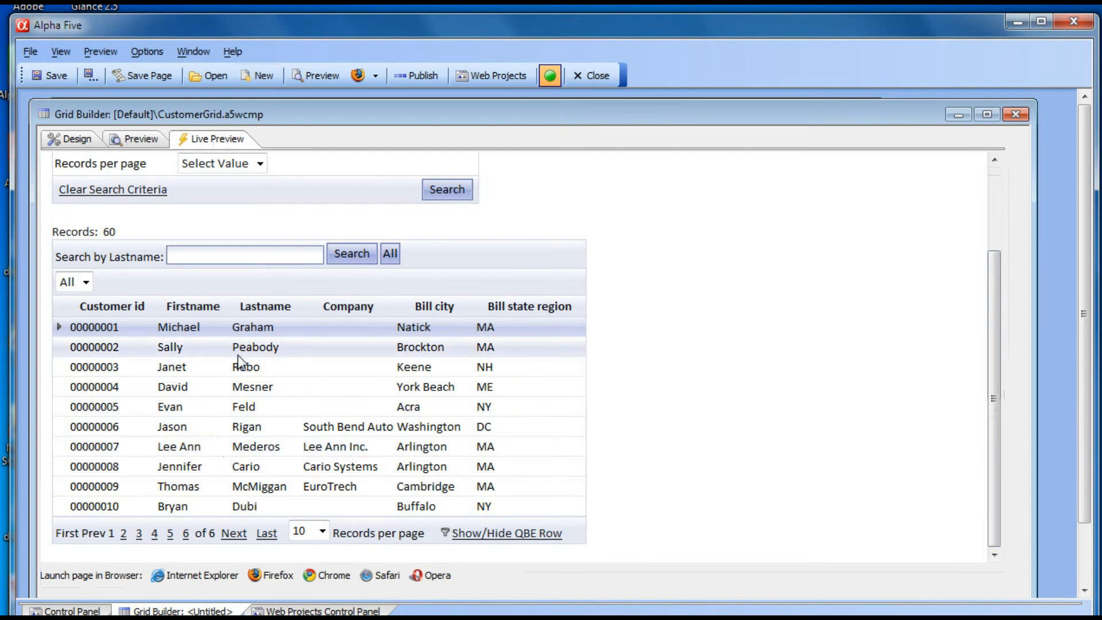
{"action": "left_click", "coordinate": [72, 142]}
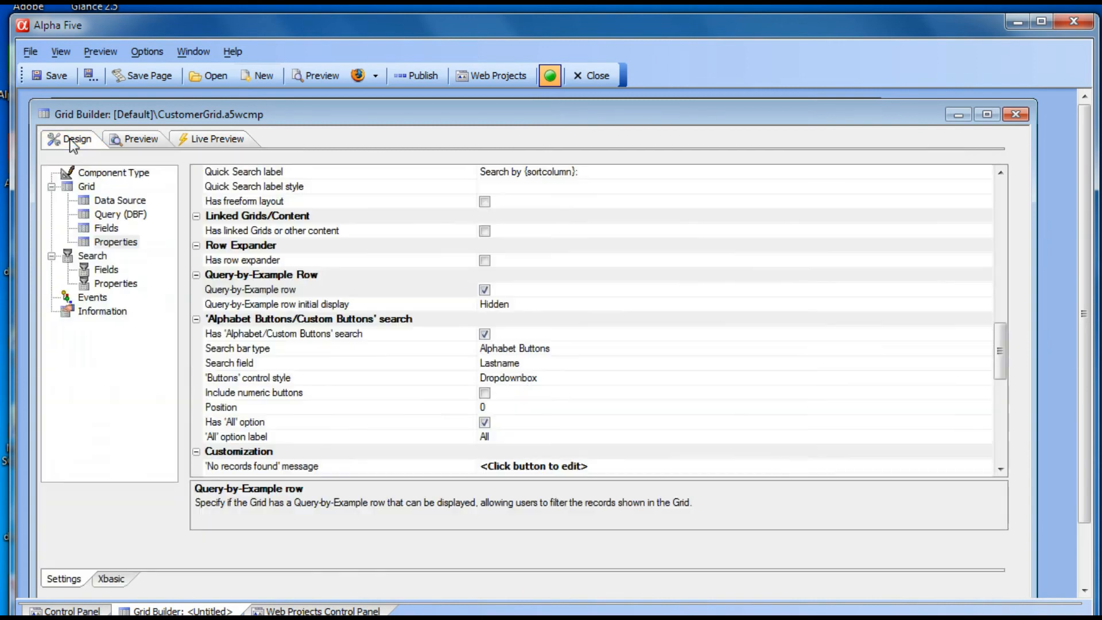
Enable Show/Hide of Search part in the search properties and check its closed initial state in the live preview
{"action": "left_click", "coordinate": [116, 283]}
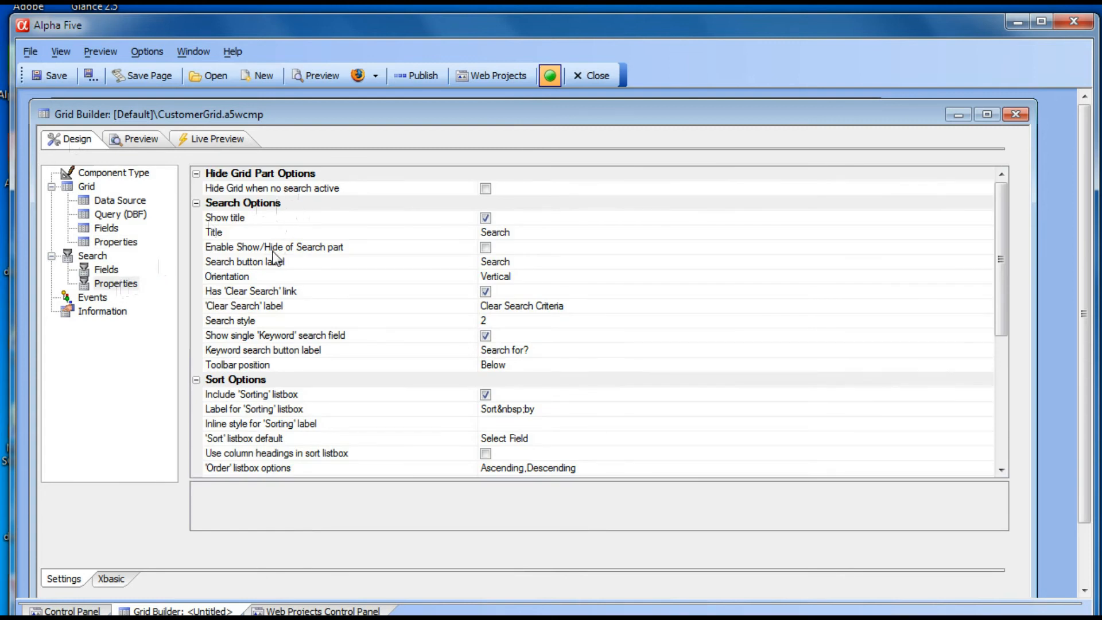
{"action": "left_click", "coordinate": [484, 247]}
{"action": "left_click", "coordinate": [331, 277]}
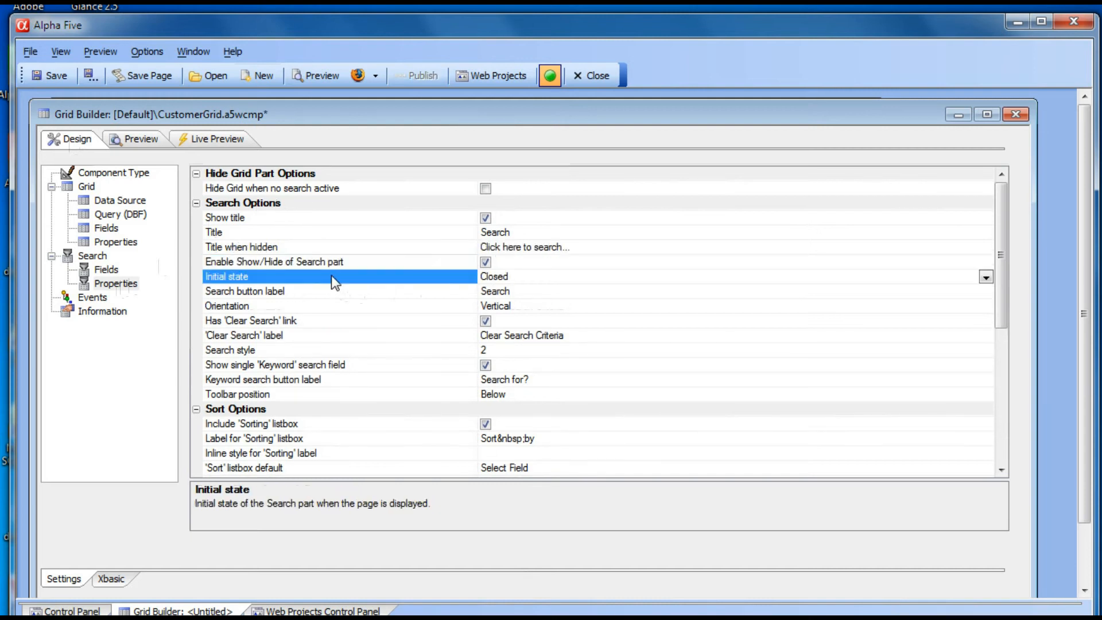
{"action": "left_click", "coordinate": [210, 139]}
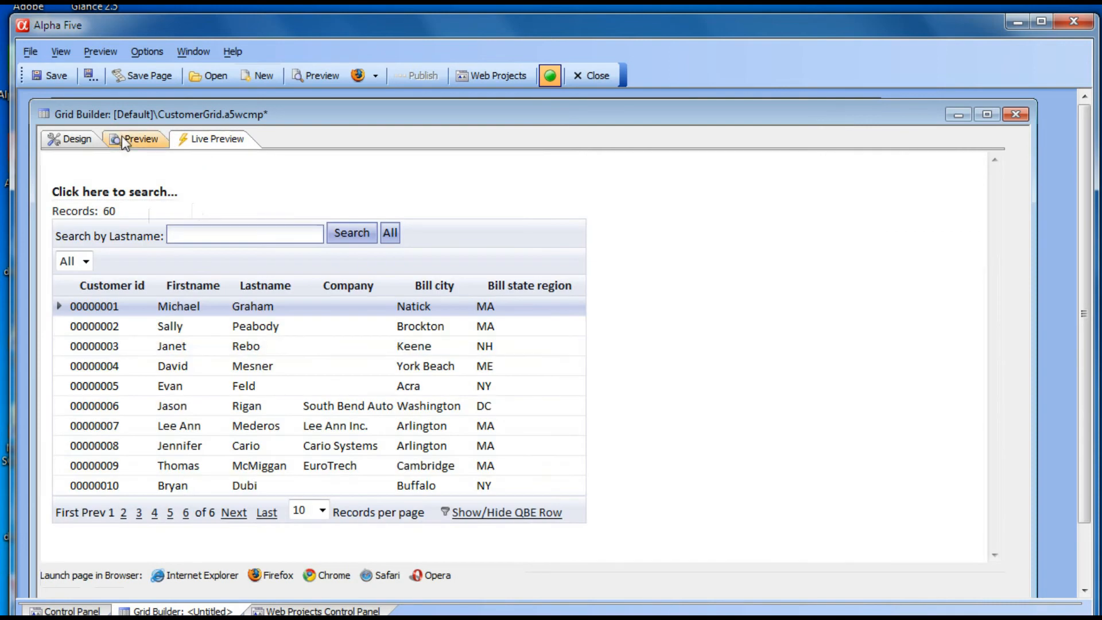
{"action": "left_click", "coordinate": [74, 141]}
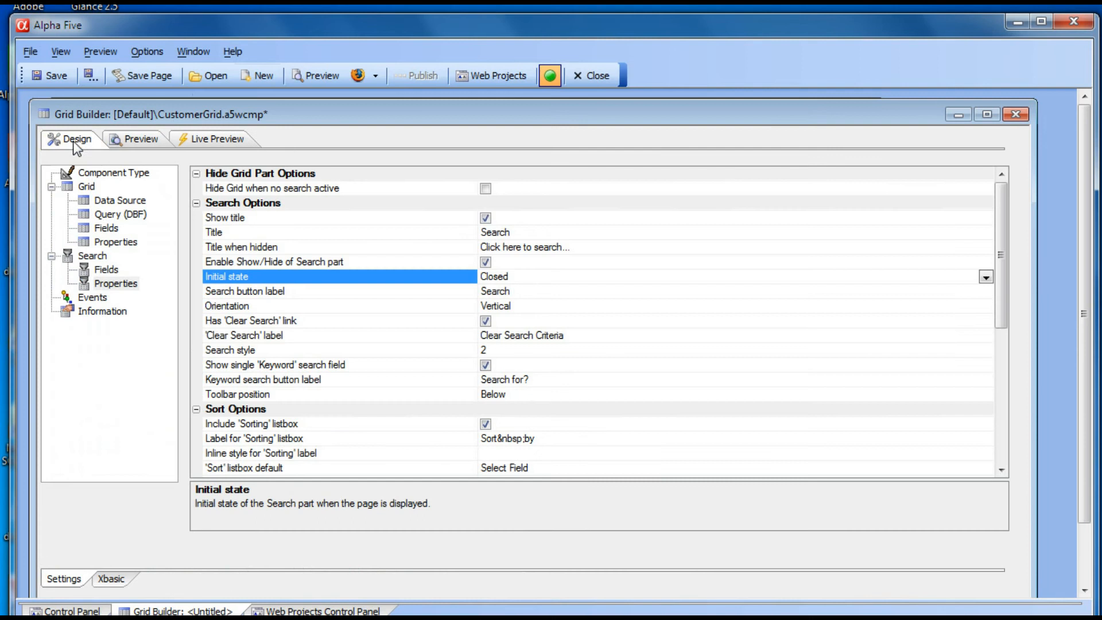
Make the grid's selected fields editable, converting all six from Customer_Id to Bill_State_Region to TextBox controls
{"action": "left_click", "coordinate": [105, 227]}
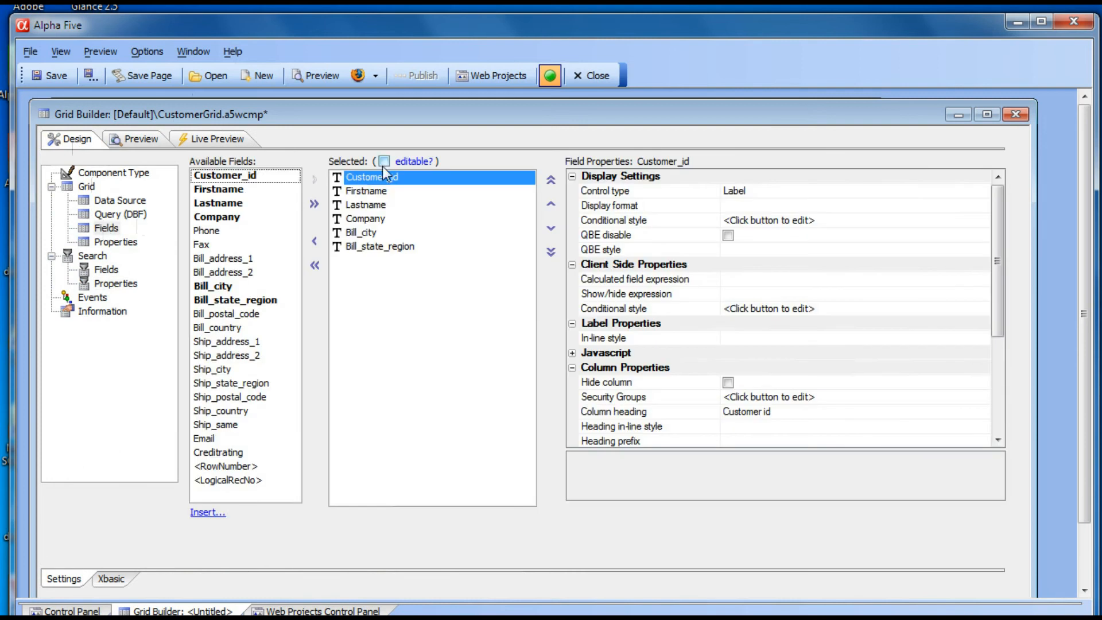
{"action": "left_click", "coordinate": [383, 162]}
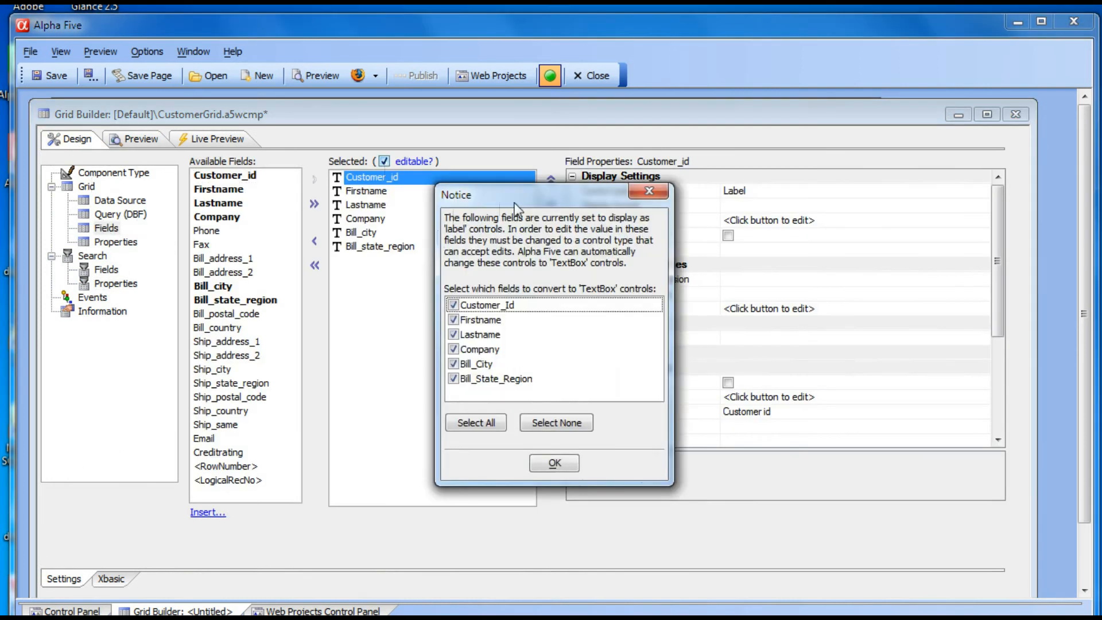
{"action": "left_click_drag", "start_coordinate": [515, 202], "coordinate": [752, 163]}
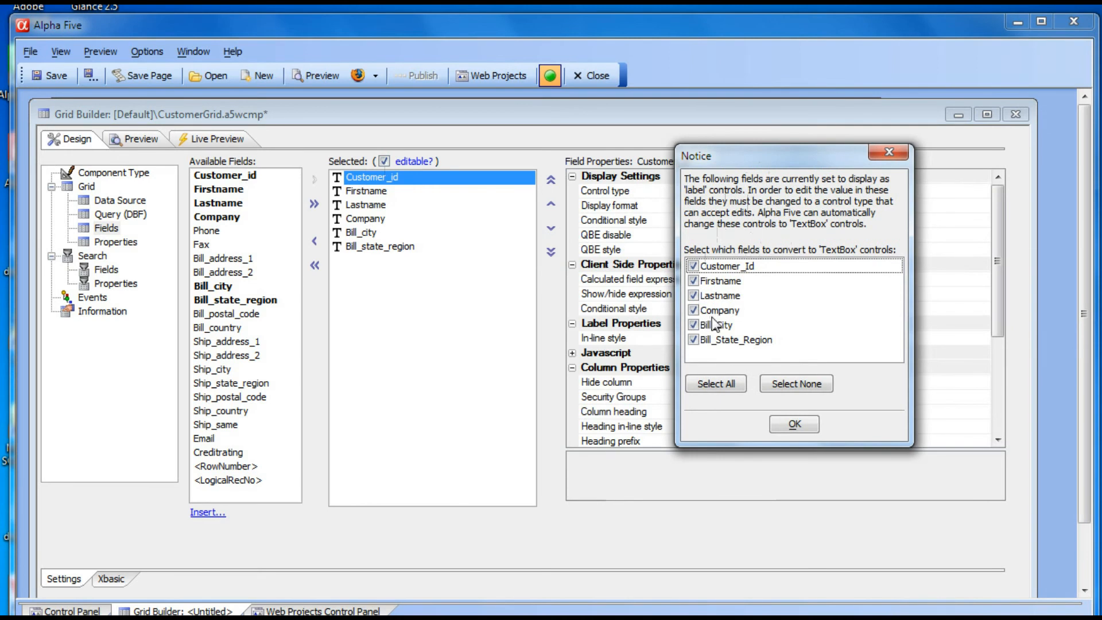
{"action": "left_click", "coordinate": [793, 424]}
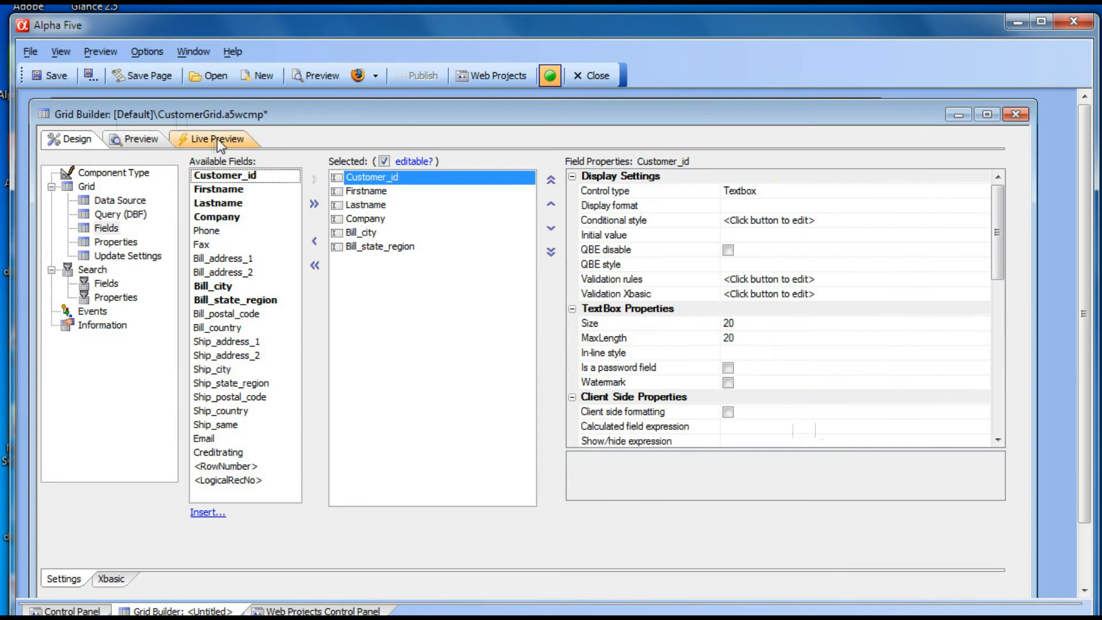
In the live preview, enter Alpha Software as the company of records 00000001 and 00000002 and submit both changes
{"action": "left_click", "coordinate": [220, 144]}
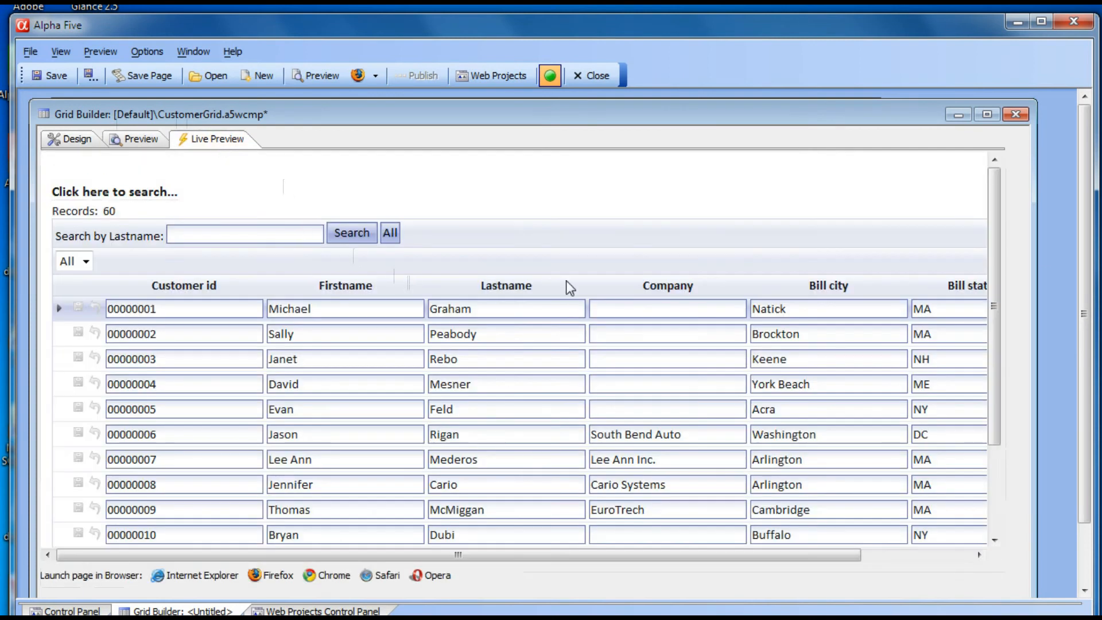
{"action": "left_click_drag", "start_coordinate": [993, 239], "coordinate": [998, 329]}
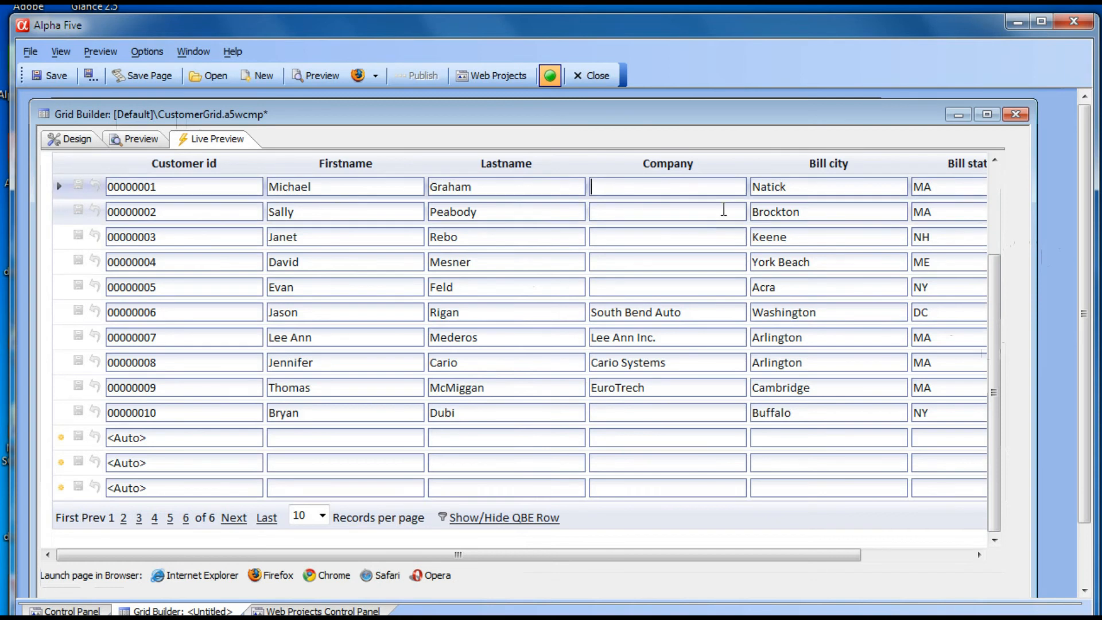
{"action": "type", "text": "Alpha Software"}
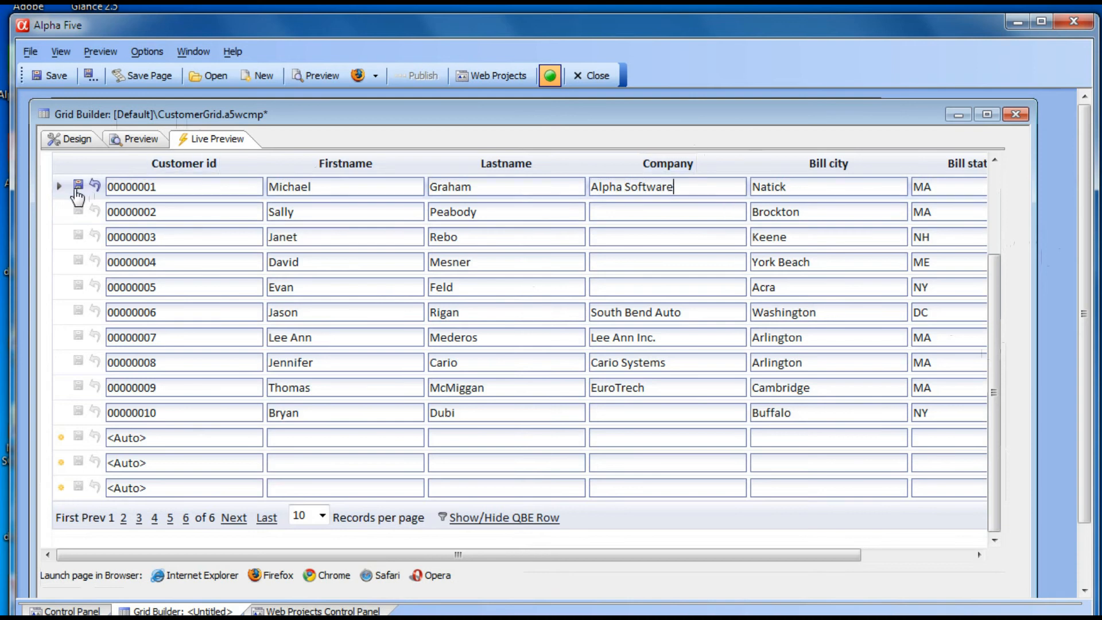
{"action": "left_click", "coordinate": [636, 212]}
{"action": "type", "text": "Alph"}
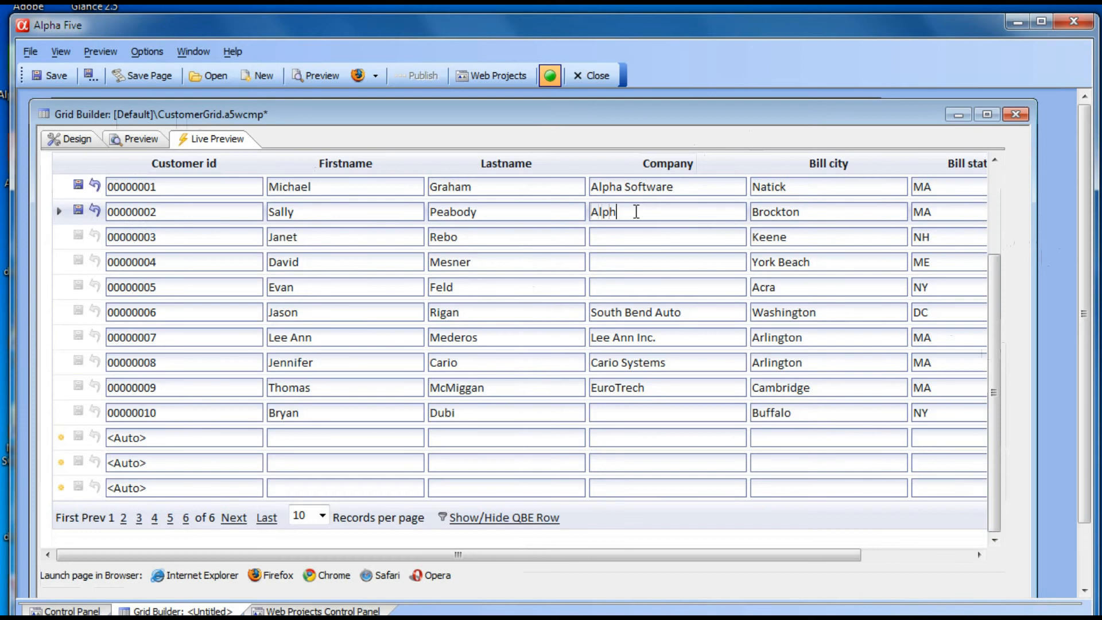
{"action": "type", "text": "a Software"}
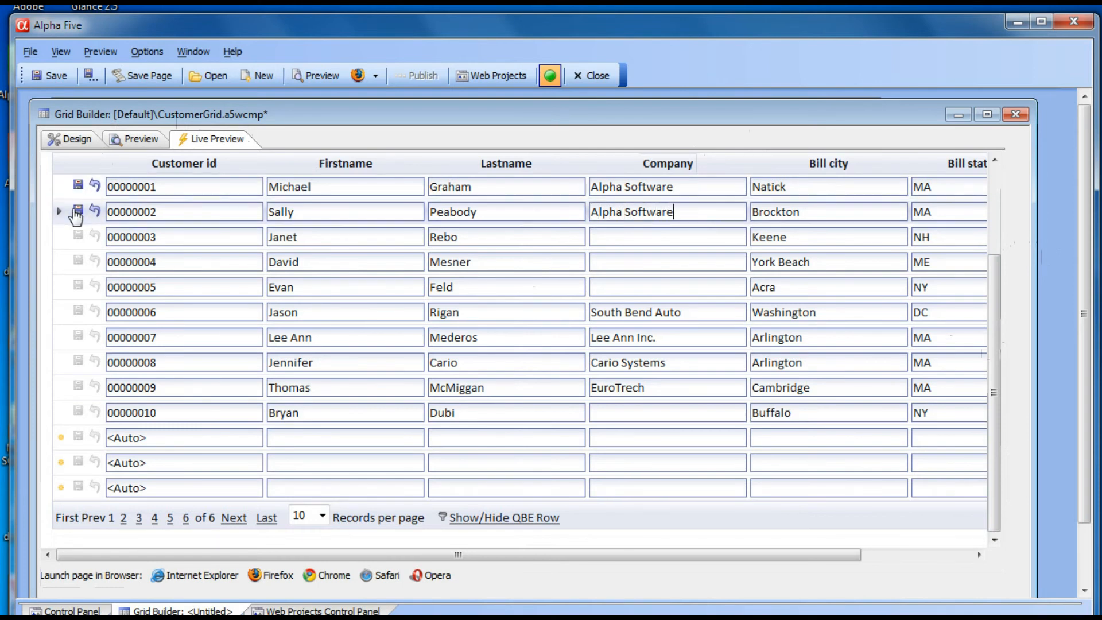
{"action": "left_click_drag", "start_coordinate": [322, 555], "coordinate": [521, 563]}
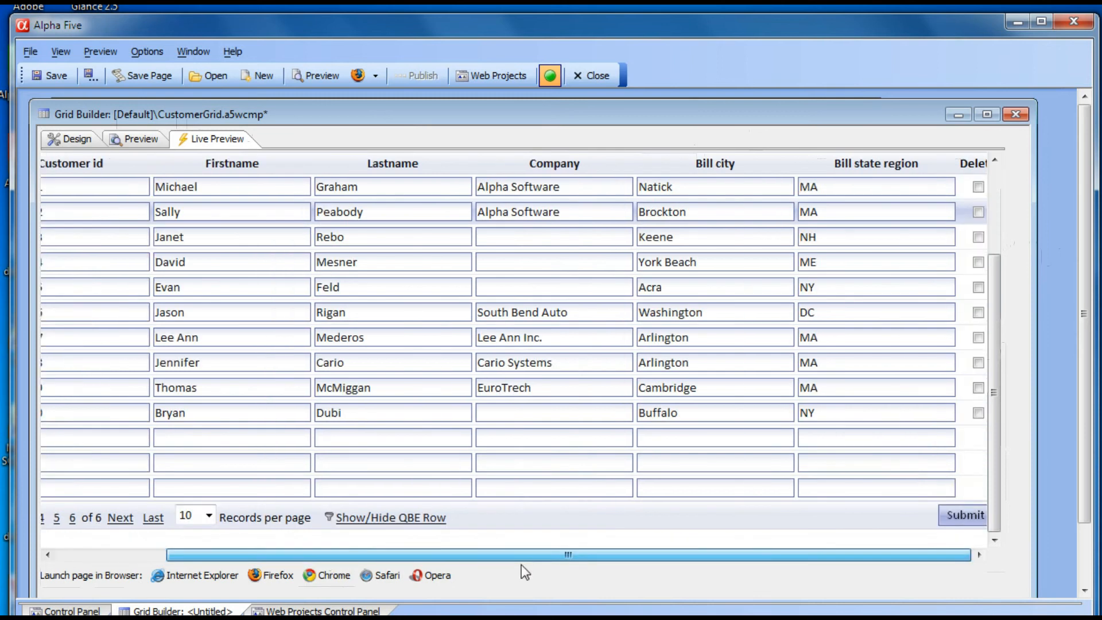
{"action": "left_click", "coordinate": [944, 515]}
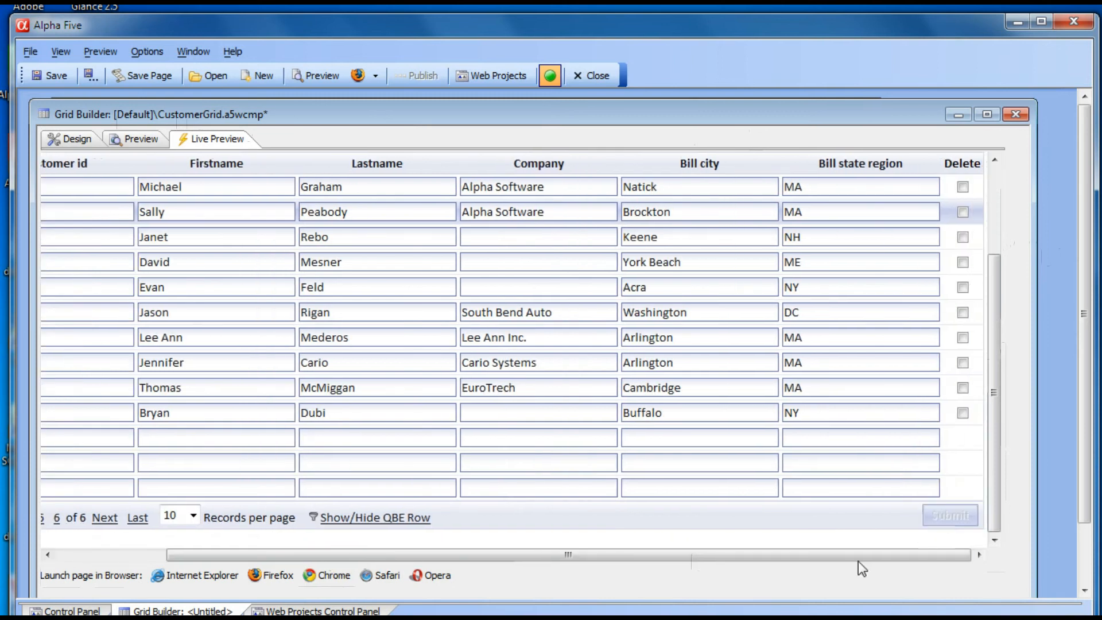
Shorten the company of record 00000002 to Alpha Softwar and save just that row
{"action": "left_click_drag", "start_coordinate": [834, 557], "coordinate": [515, 545]}
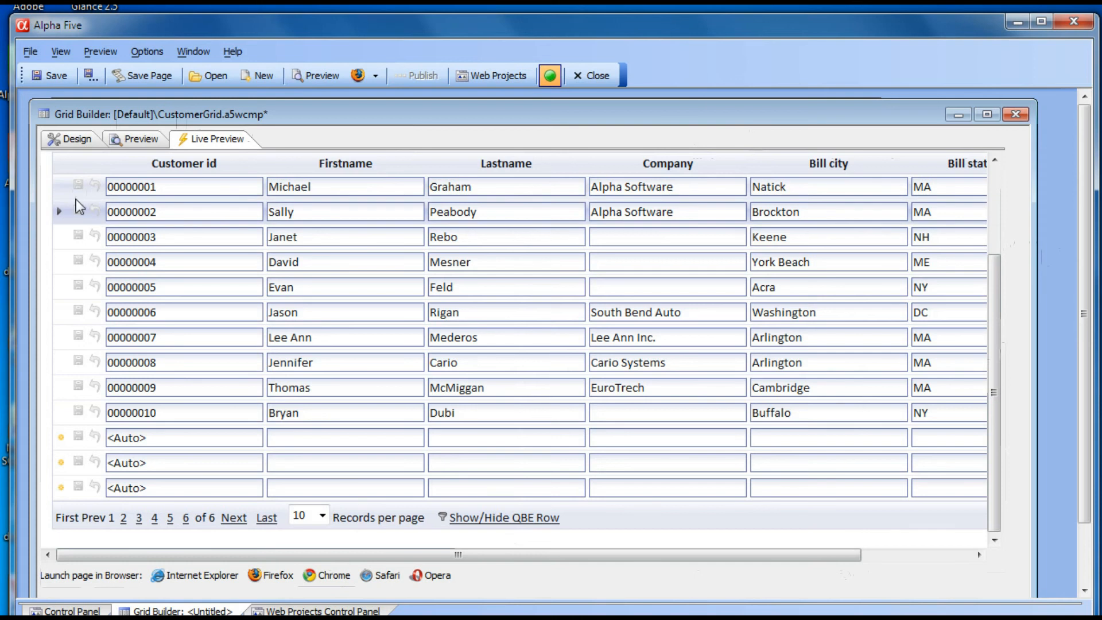
{"action": "left_click", "coordinate": [693, 211]}
{"action": "key", "text": "BackSpace"}
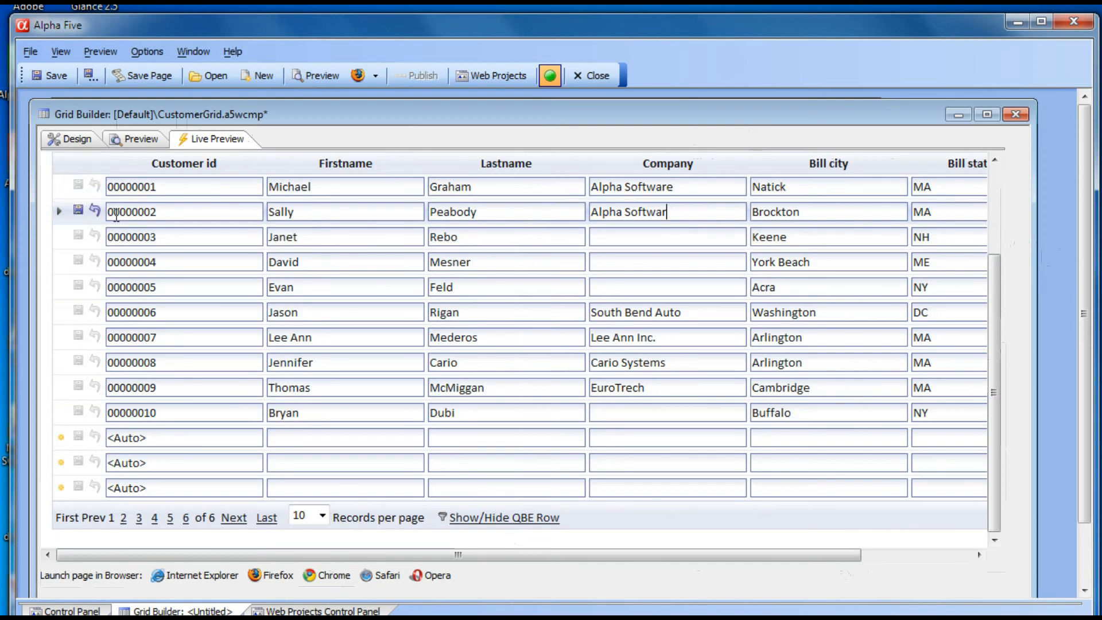
{"action": "left_click", "coordinate": [80, 211]}
Add the final e to the company of record 00000002 and undo the row's edits, two times over
{"action": "type", "text": "e"}
{"action": "left_click", "coordinate": [95, 208]}
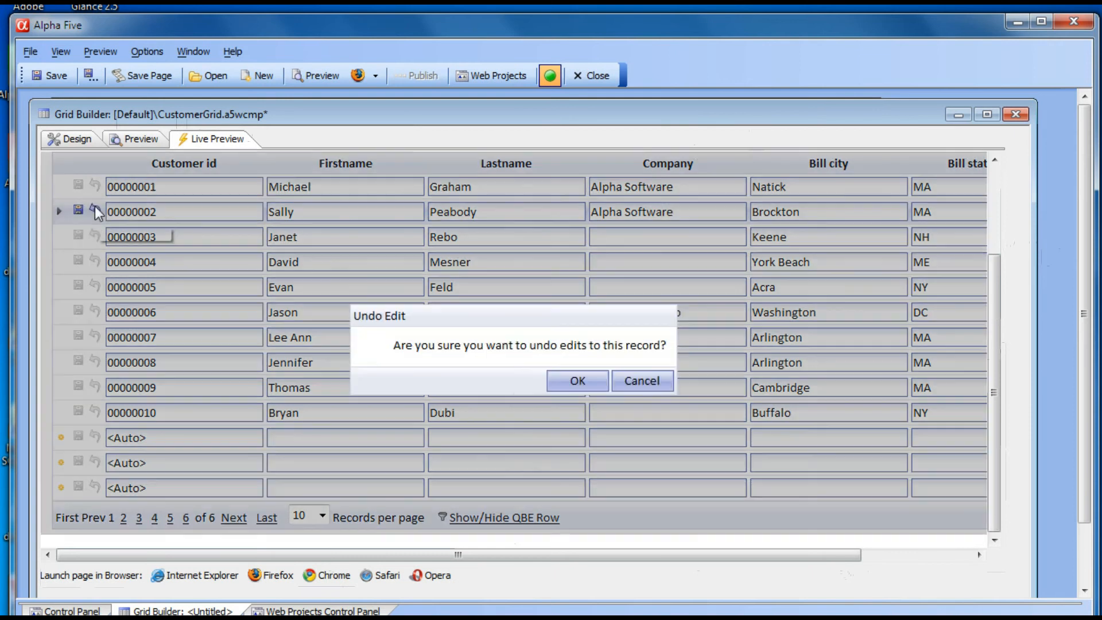
{"action": "left_click", "coordinate": [572, 379]}
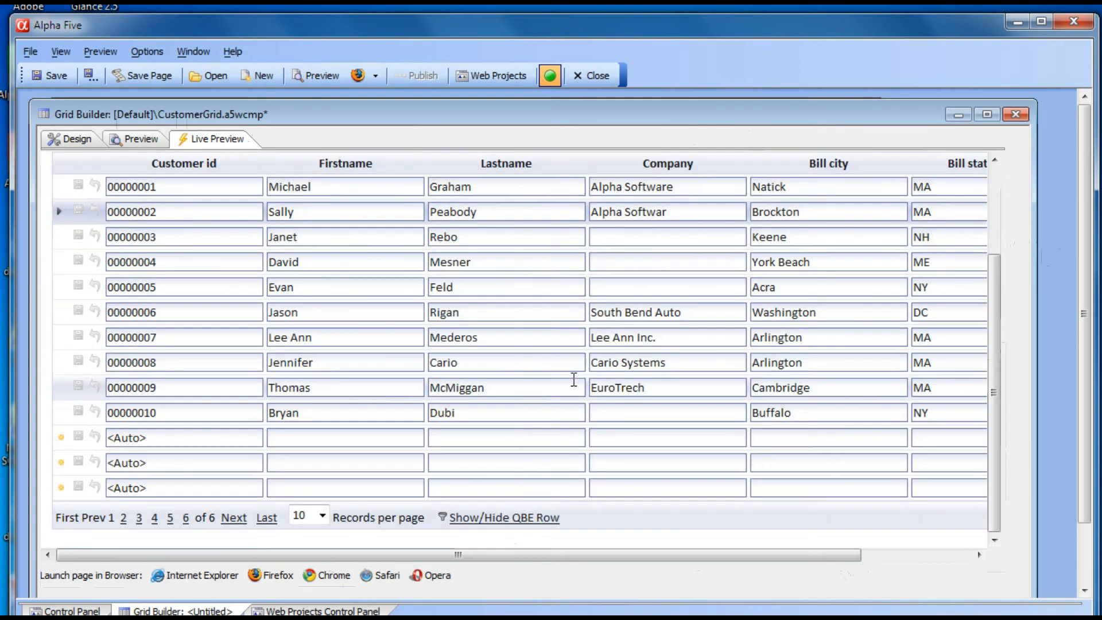
{"action": "left_click", "coordinate": [673, 216]}
{"action": "type", "text": "e"}
{"action": "key", "text": "Escape"}
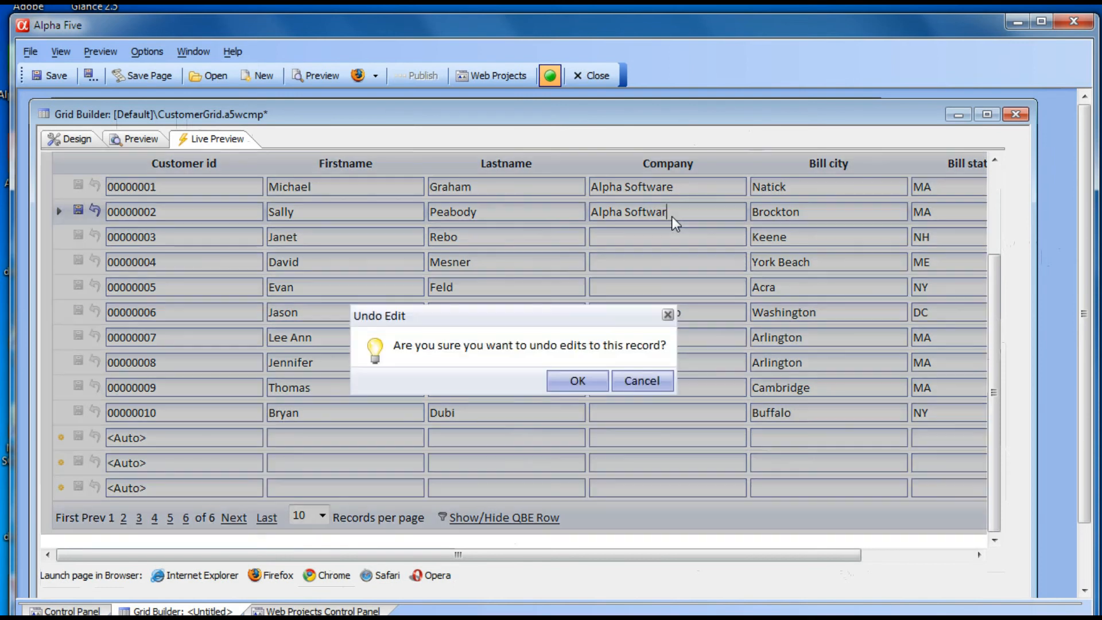
{"action": "left_click", "coordinate": [577, 381]}
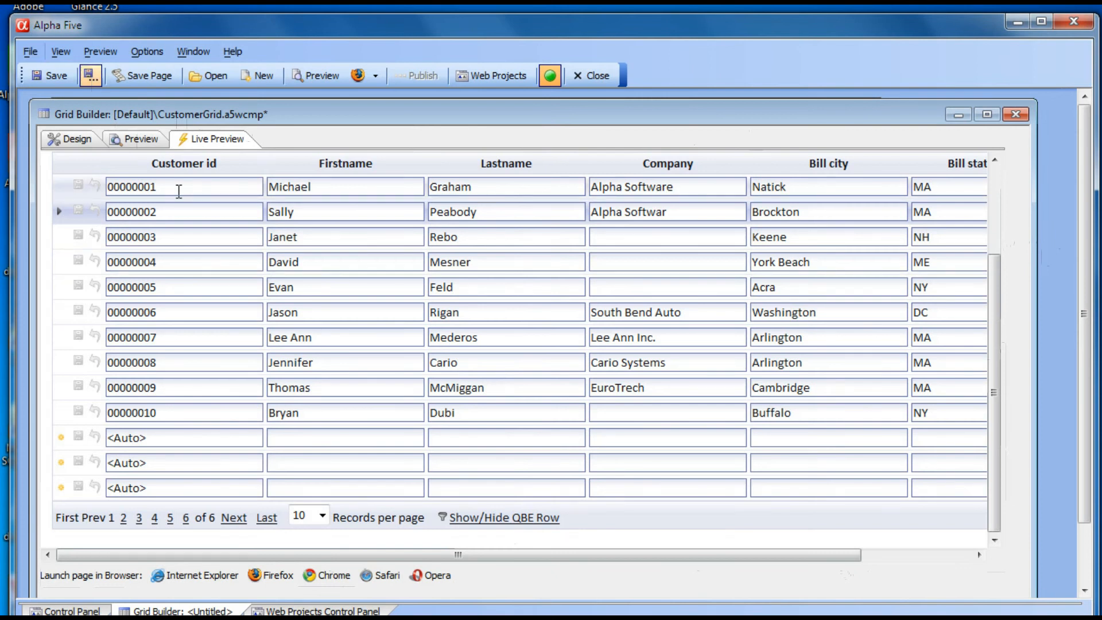
In the grid's update settings, set the row edit style to RowOnDemand and the new records edit style to ShowOnDemand
{"action": "left_click", "coordinate": [62, 138]}
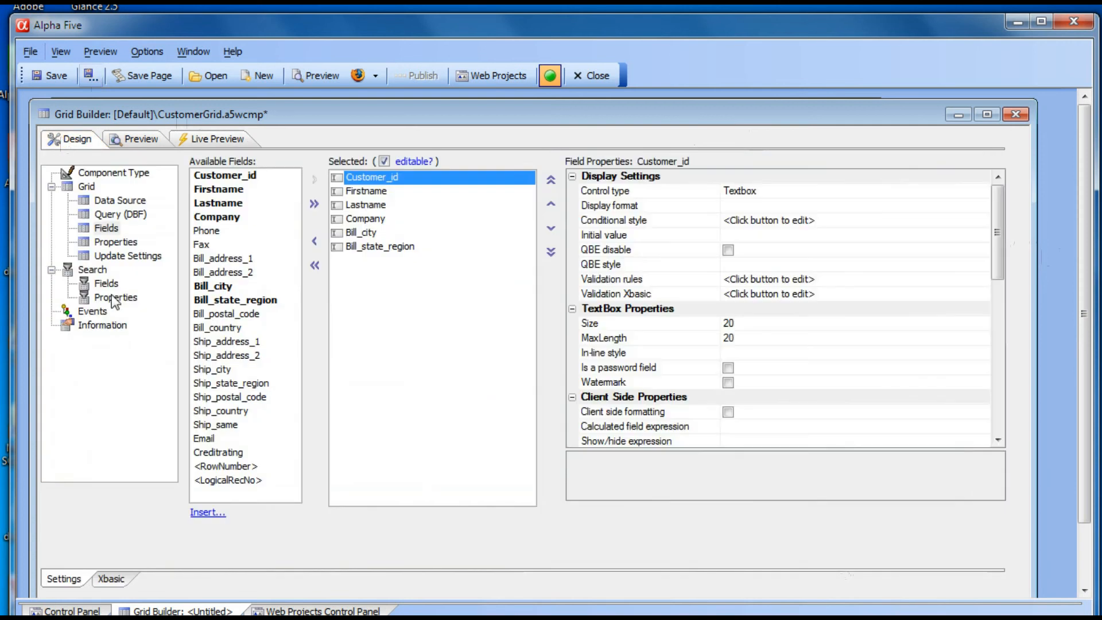
{"action": "left_click", "coordinate": [129, 253]}
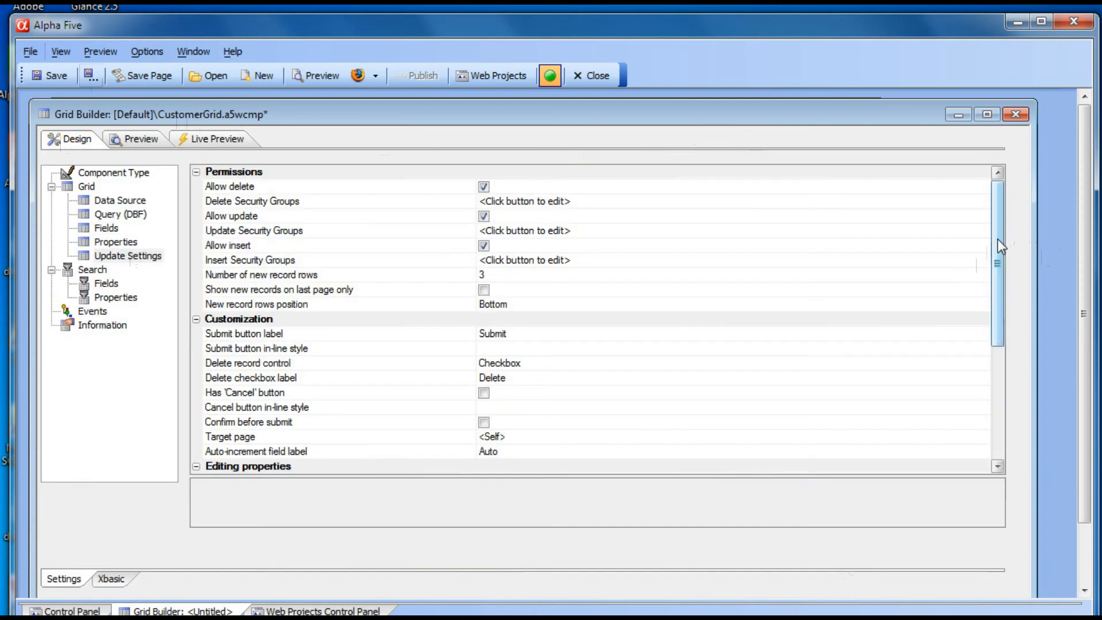
{"action": "left_click_drag", "start_coordinate": [997, 239], "coordinate": [1003, 370]}
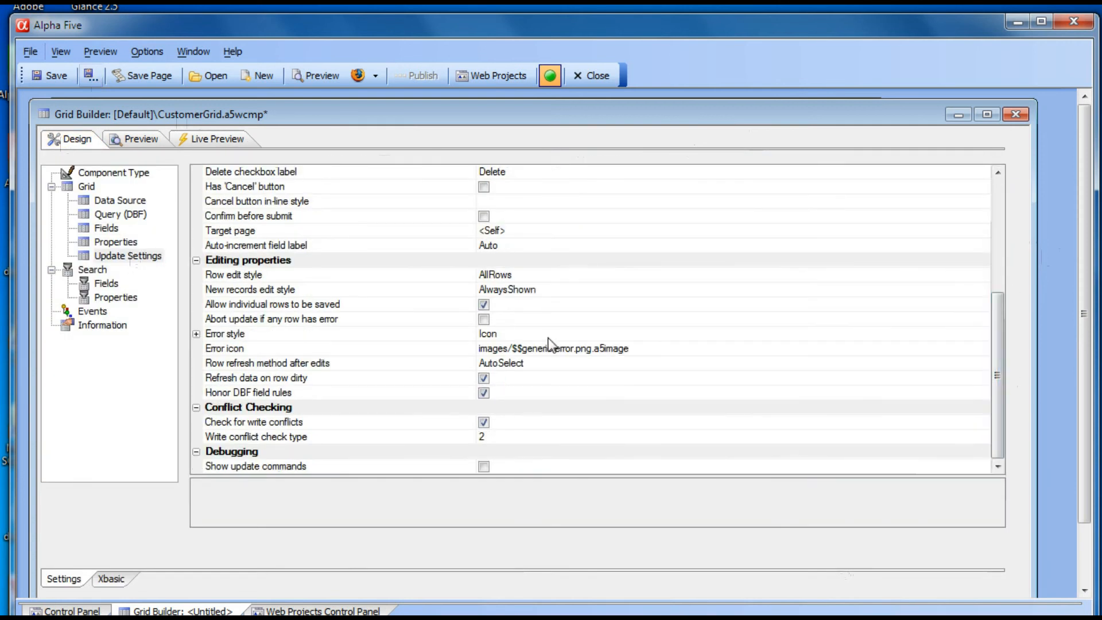
{"action": "left_click", "coordinate": [299, 279]}
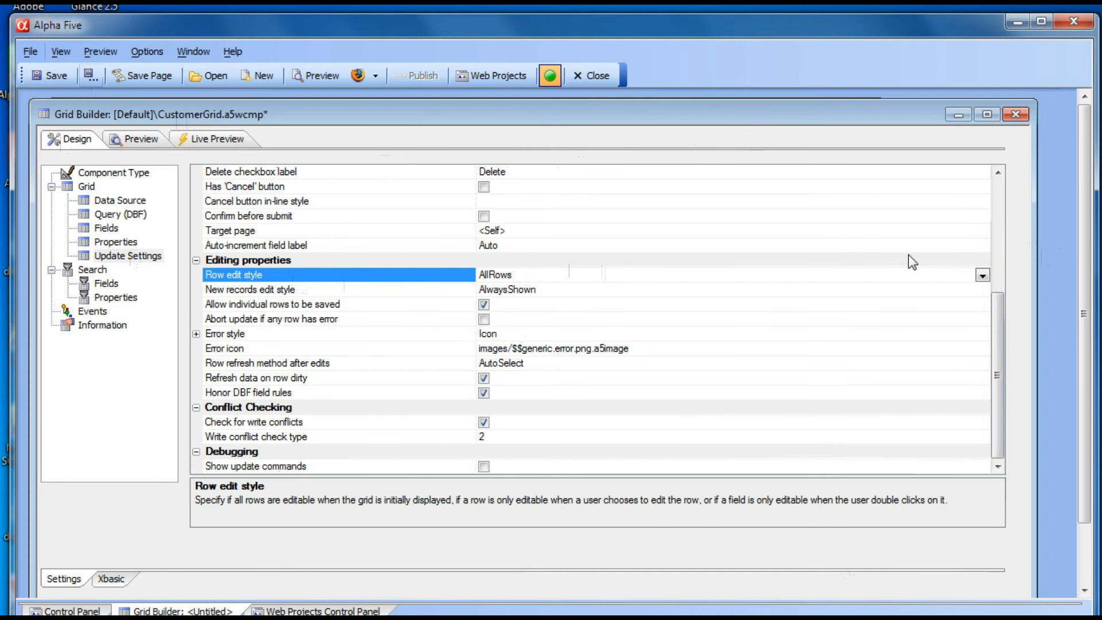
{"action": "left_click", "coordinate": [982, 275]}
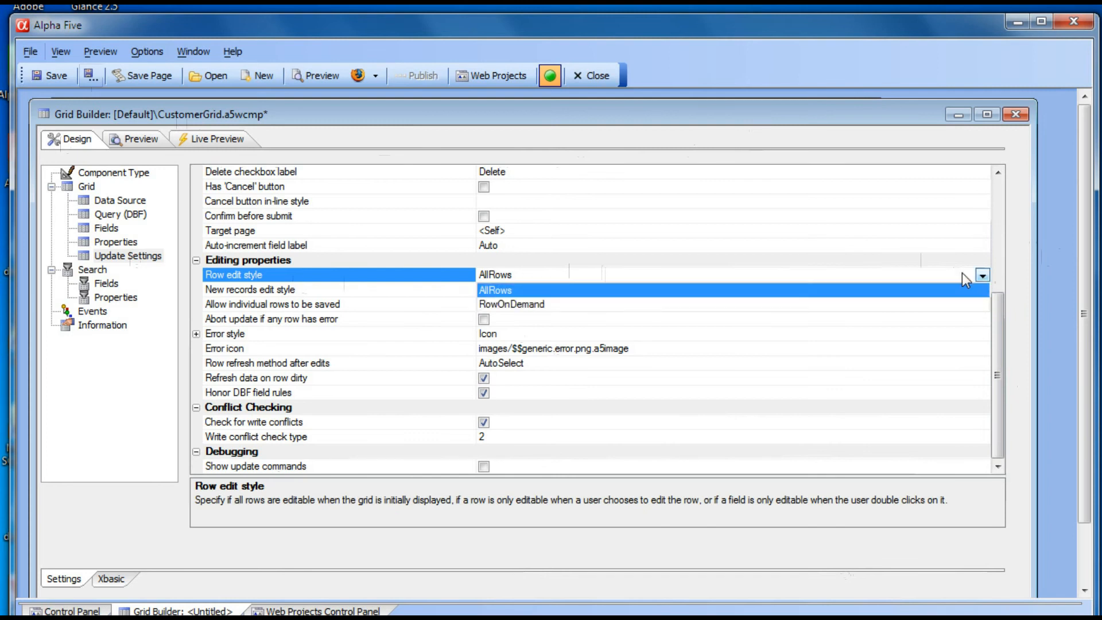
{"action": "left_click", "coordinate": [506, 305]}
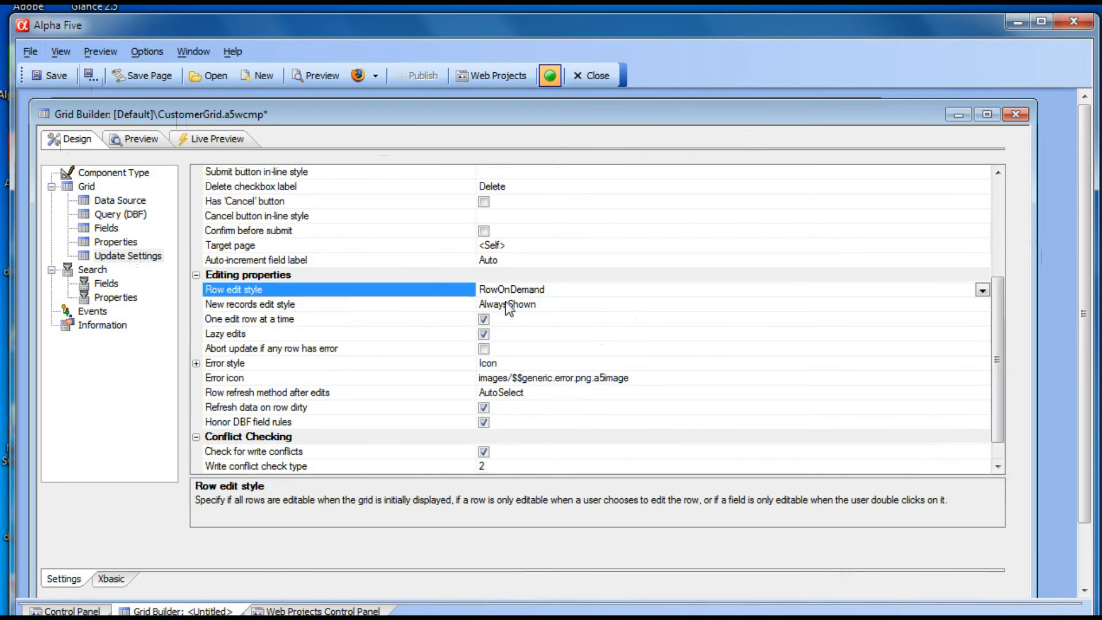
{"action": "left_click", "coordinate": [249, 304]}
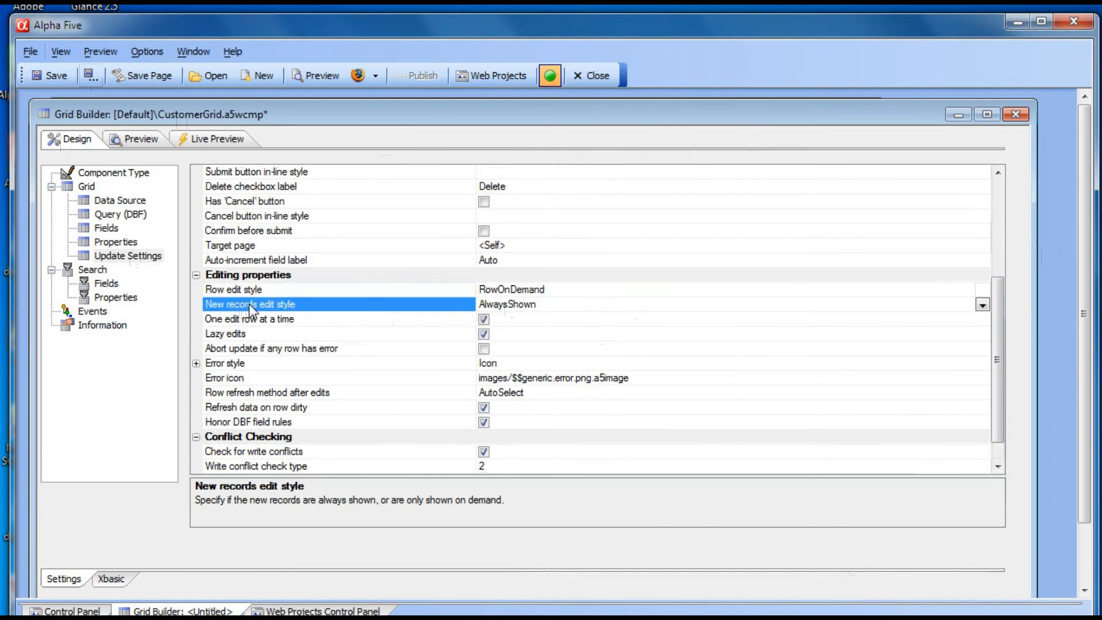
{"action": "left_click", "coordinate": [983, 306]}
{"action": "left_click", "coordinate": [504, 332]}
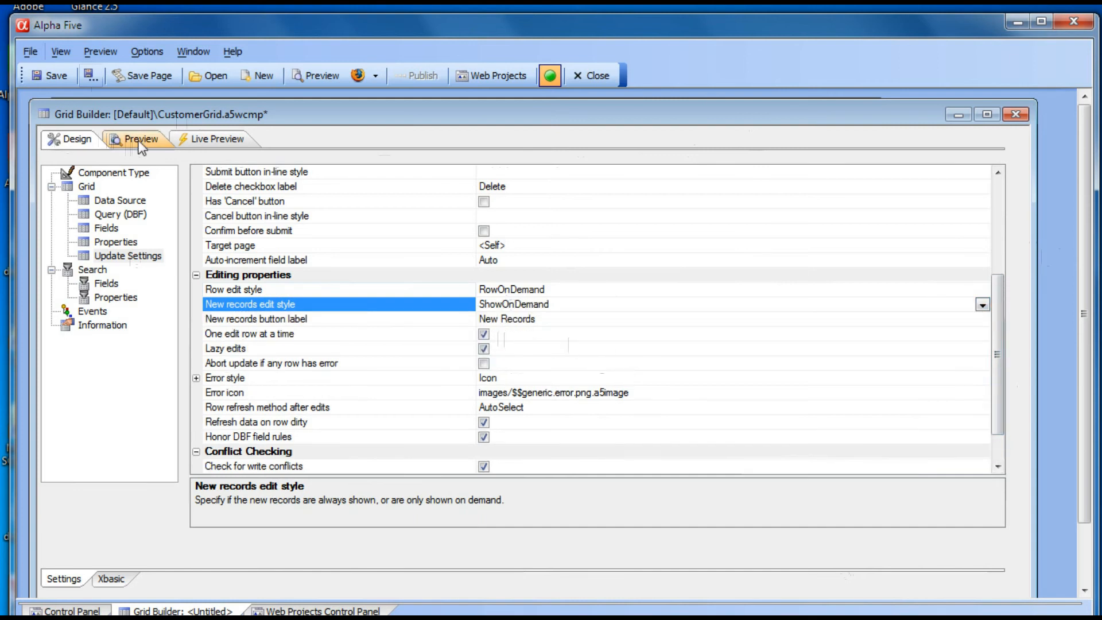
In the live preview, open the first record for editing, set its company to Alpha Inc. and save the row
{"action": "left_click", "coordinate": [207, 142]}
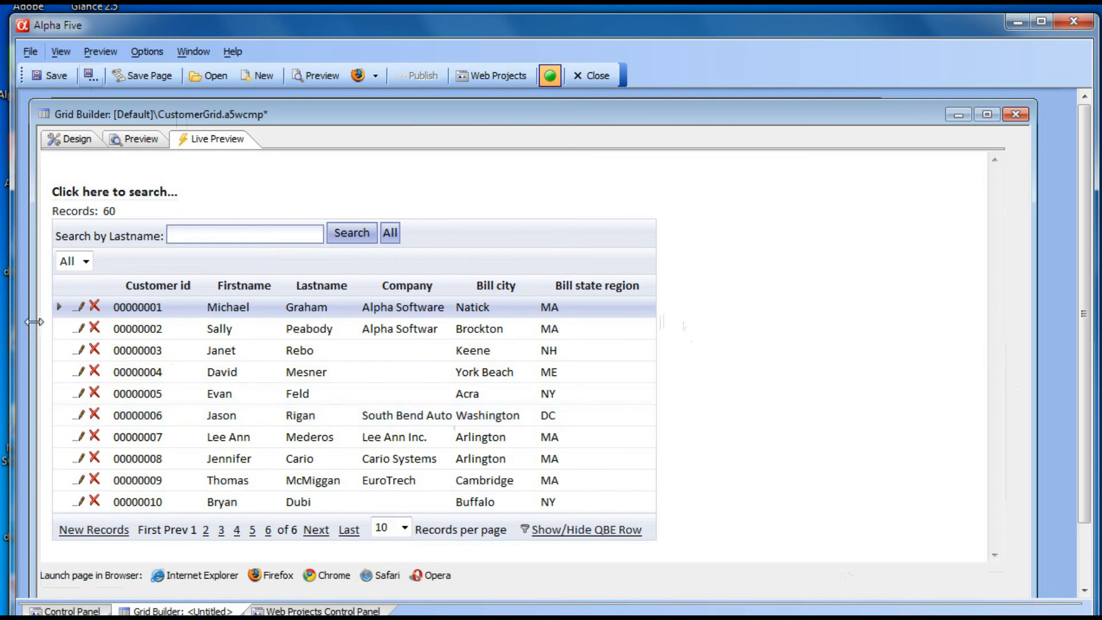
{"action": "left_click", "coordinate": [81, 313]}
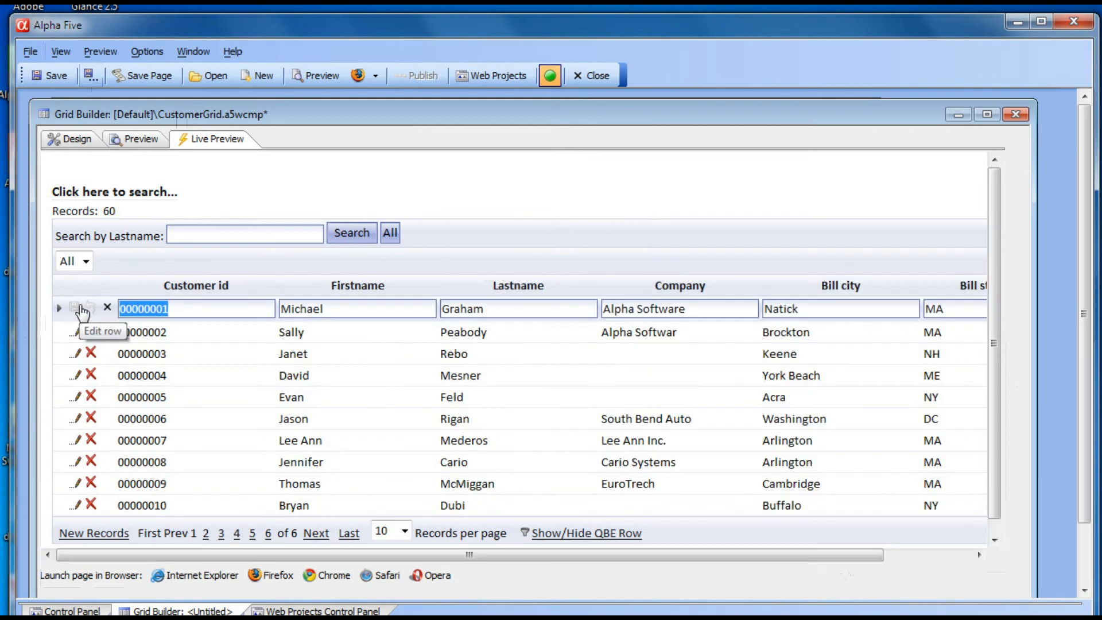
{"action": "left_click", "coordinate": [704, 309]}
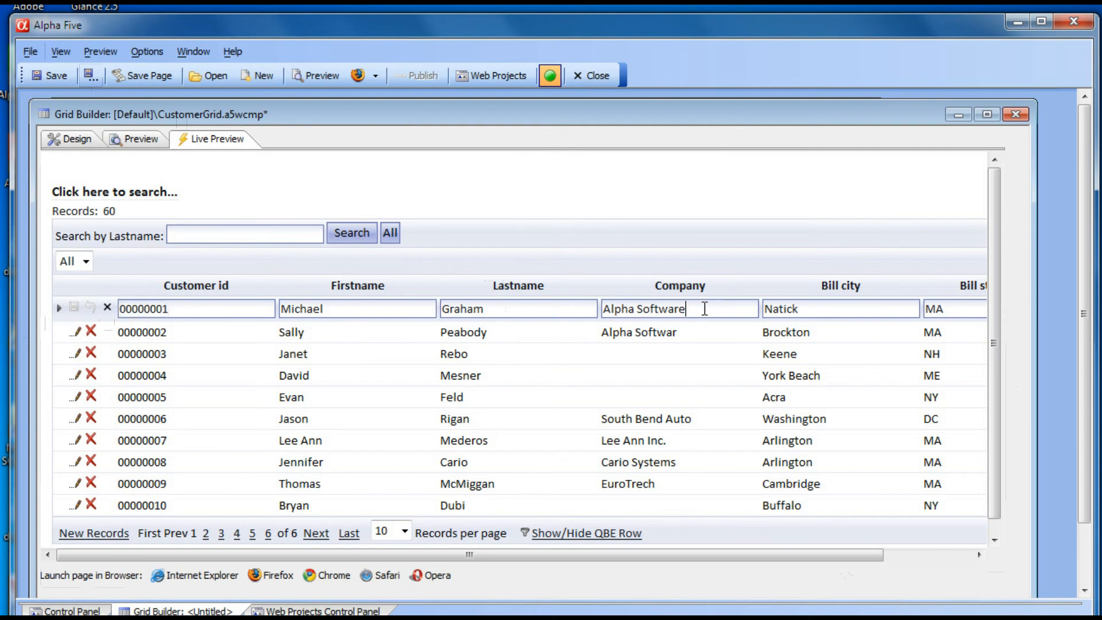
{"action": "left_click_drag", "start_coordinate": [705, 309], "coordinate": [637, 310]}
{"action": "type", "text": "Inc."}
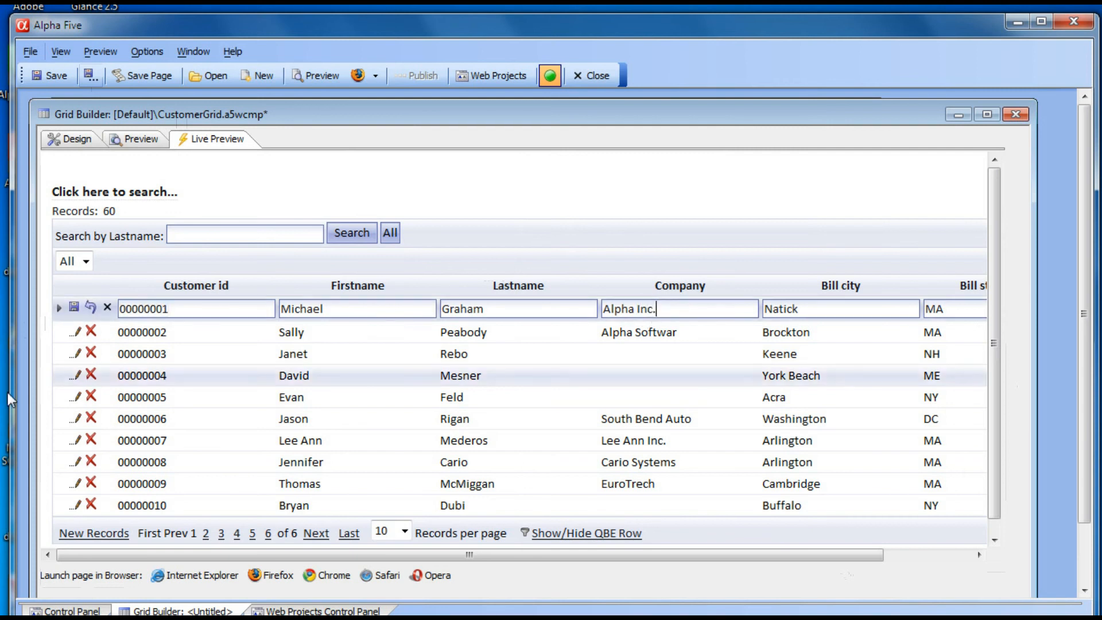
{"action": "left_click", "coordinate": [73, 307]}
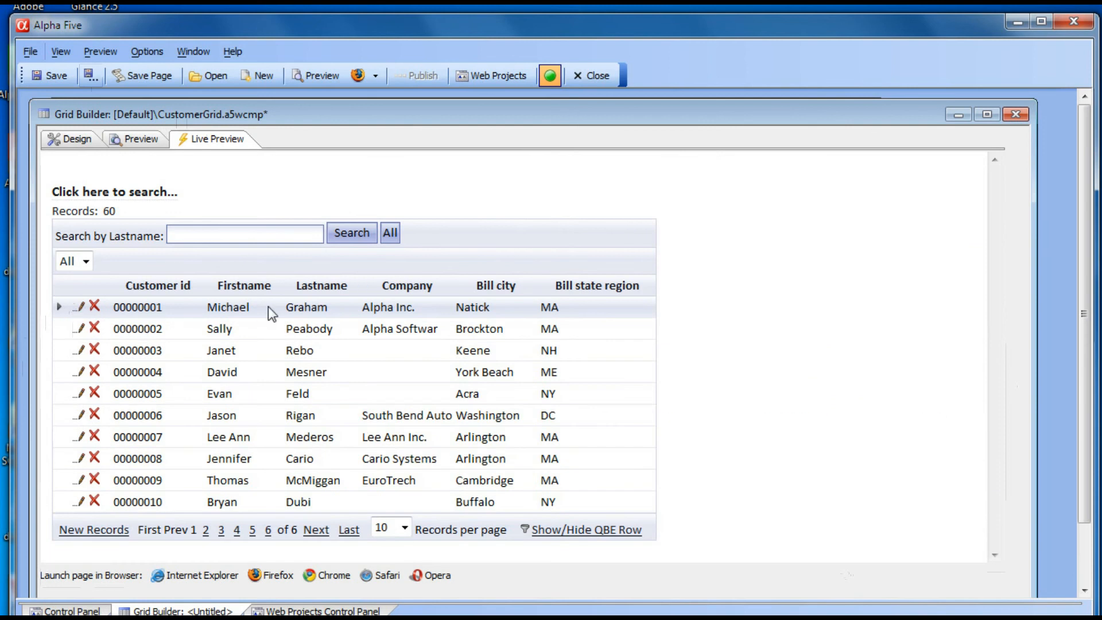
Open the first, third and fourth records for editing one after another to test single-row editing
{"action": "left_click", "coordinate": [82, 308]}
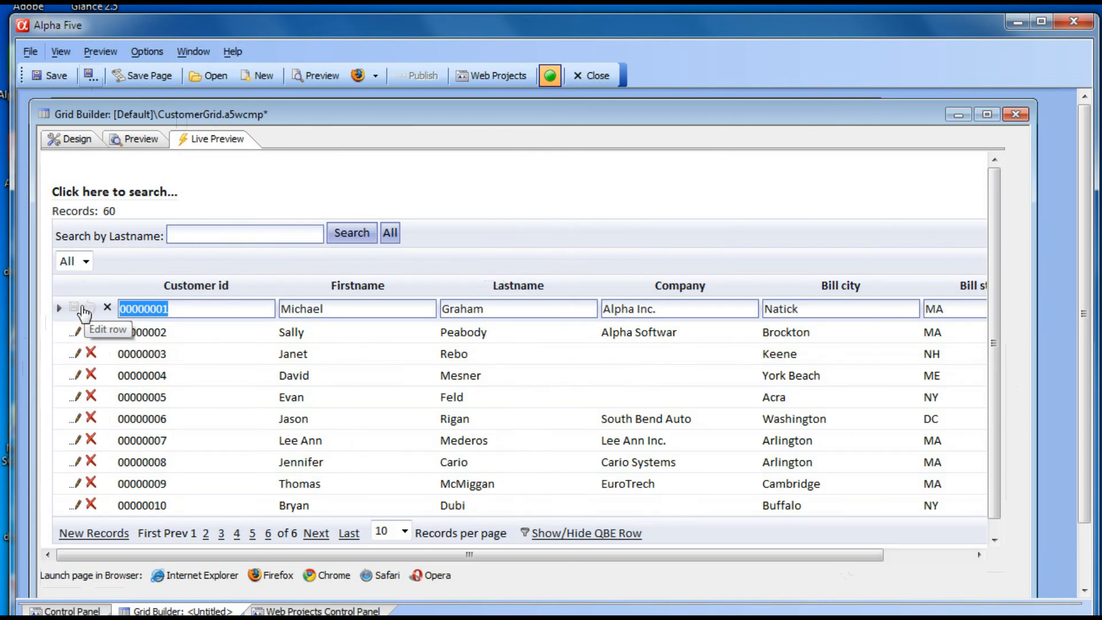
{"action": "left_click", "coordinate": [77, 356]}
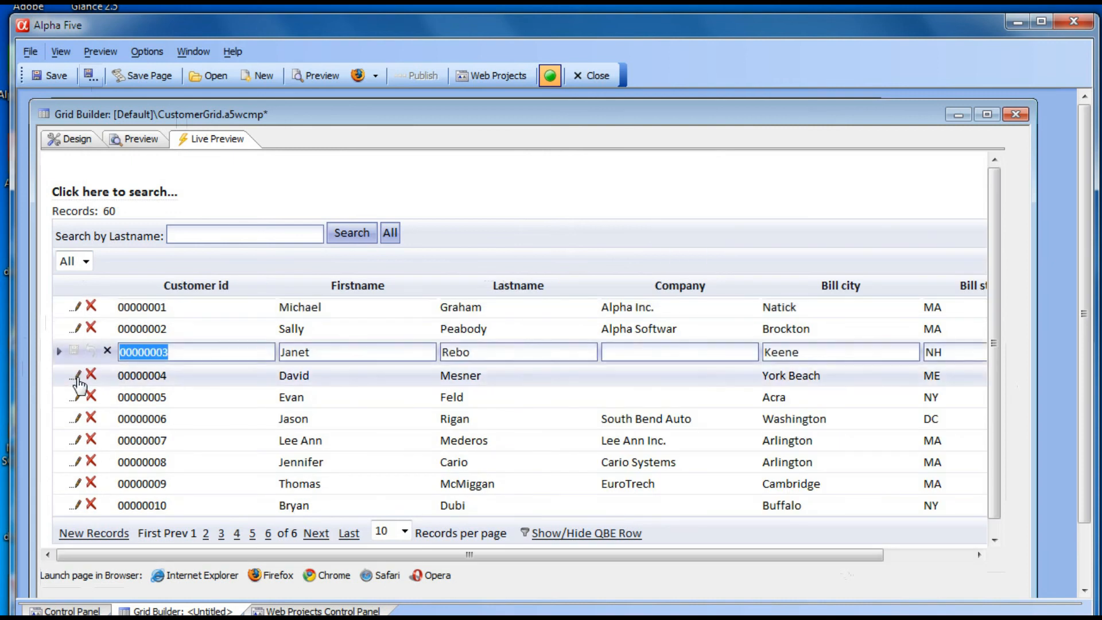
{"action": "left_click", "coordinate": [77, 376]}
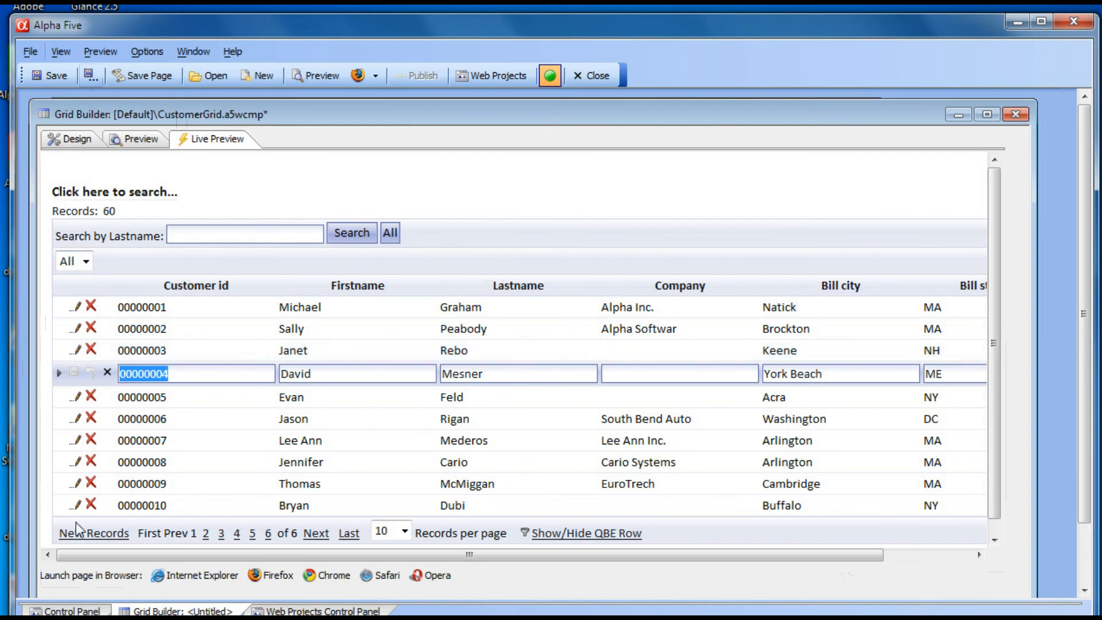
Turn off the one edit row at a time option and open the first, fourth and fifth records for editing together in live preview
{"action": "left_click", "coordinate": [85, 146]}
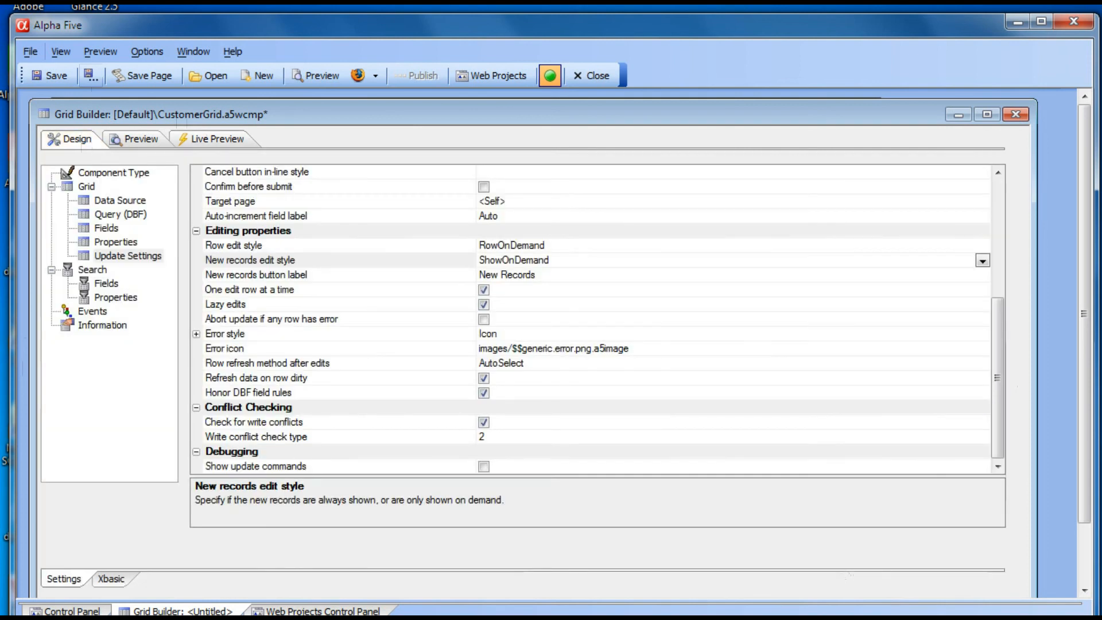
{"action": "left_click", "coordinate": [483, 290]}
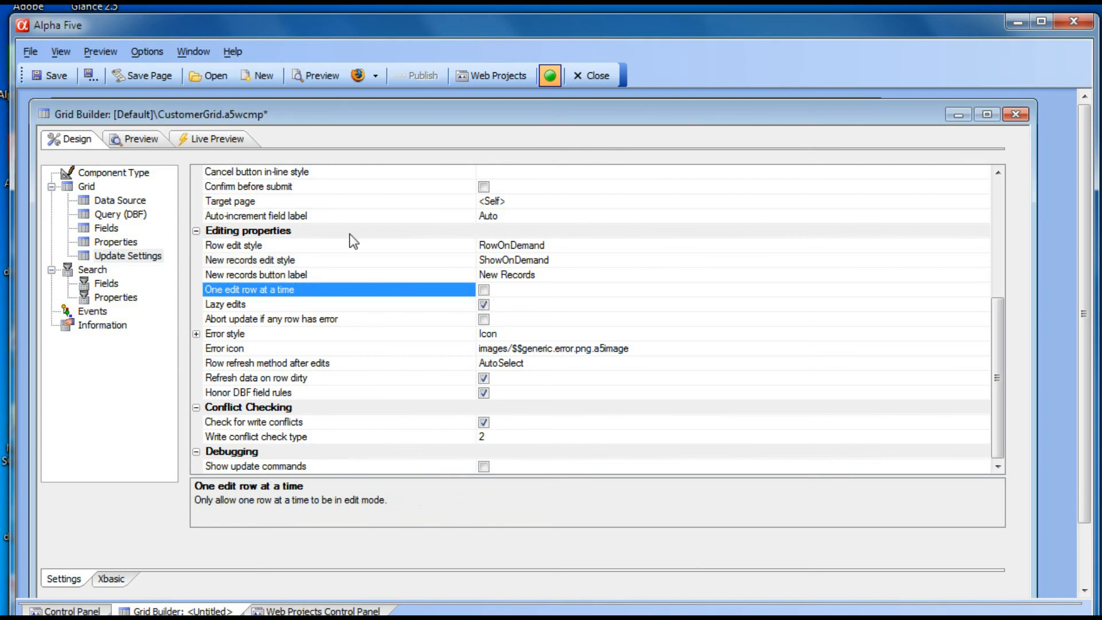
{"action": "left_click", "coordinate": [211, 137]}
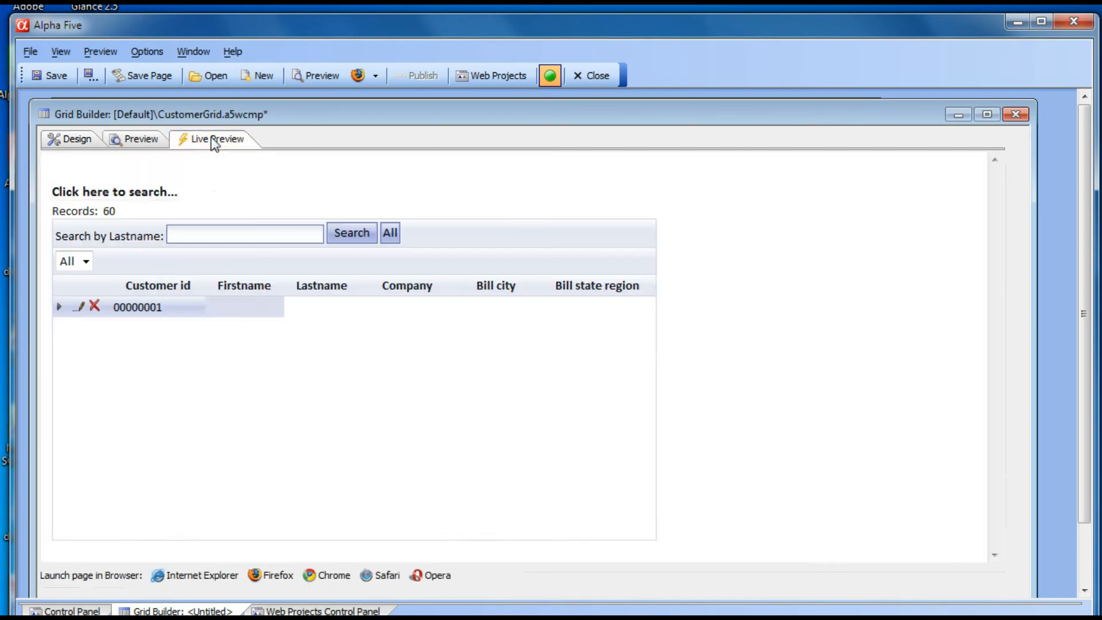
{"action": "left_click", "coordinate": [83, 310]}
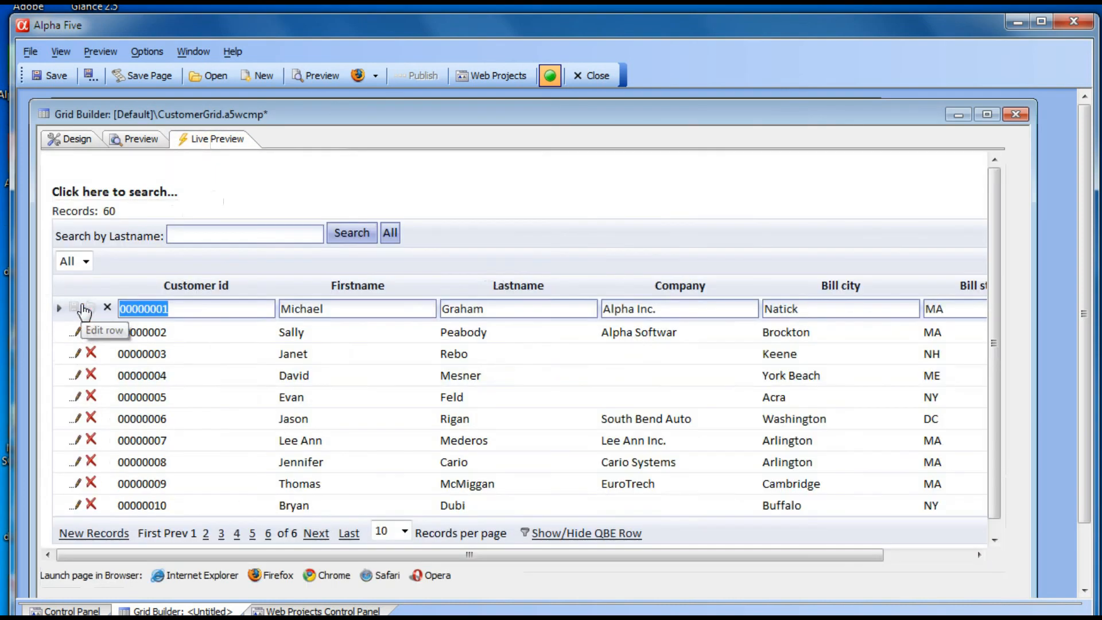
{"action": "left_click", "coordinate": [78, 376]}
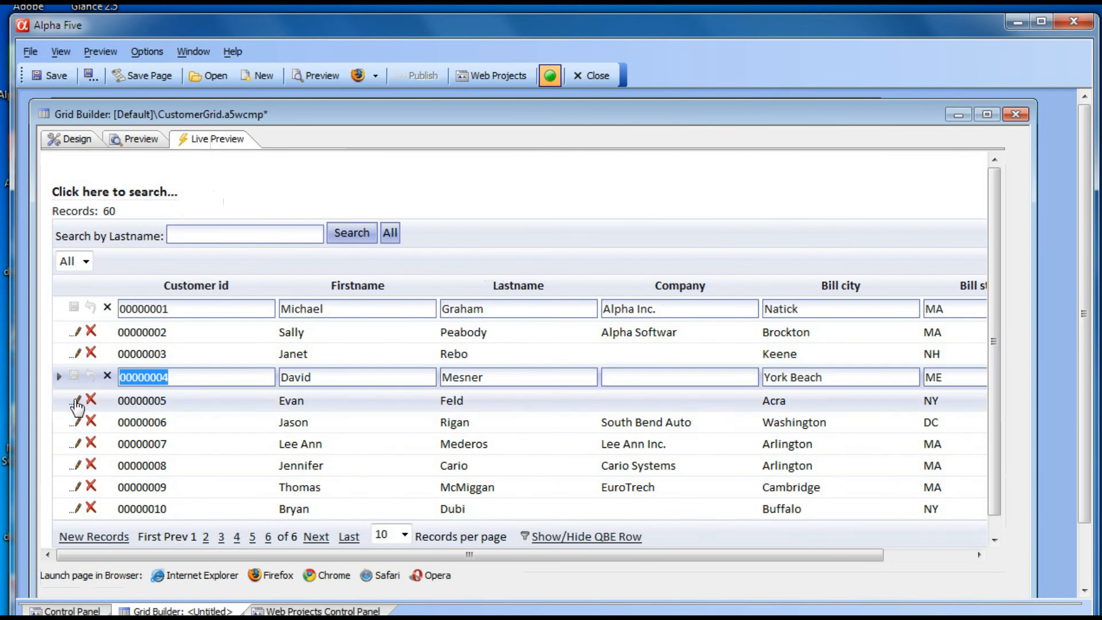
{"action": "left_click", "coordinate": [77, 401]}
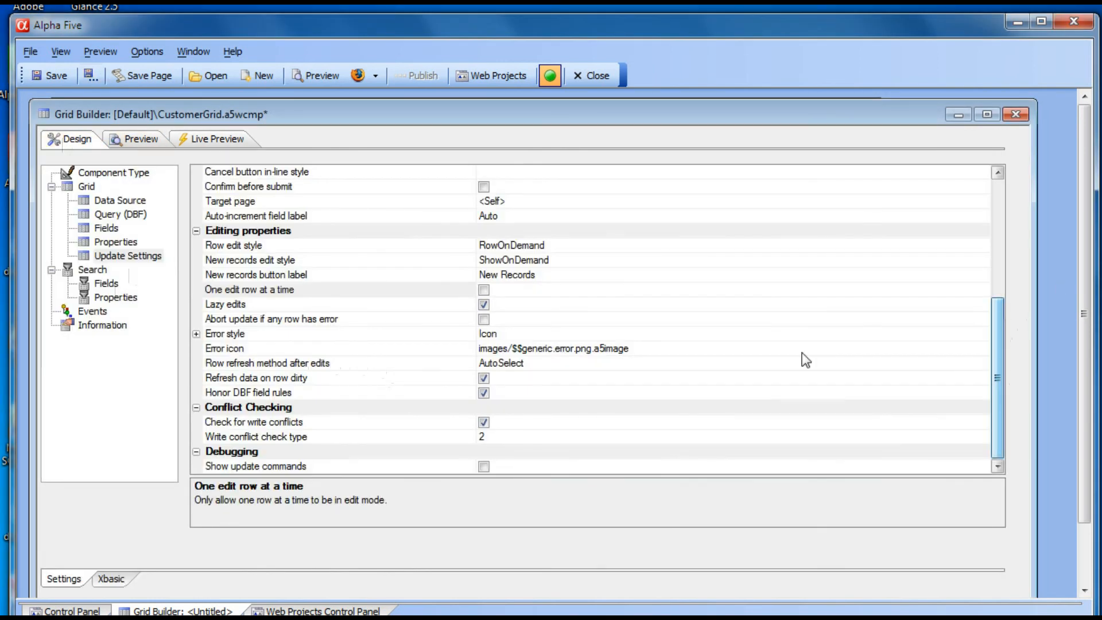
Set the row edit style to AllRows and the new records edit style to AlwaysShown, and inspect the whole grid in live preview
{"action": "double_click", "coordinate": [408, 245]}
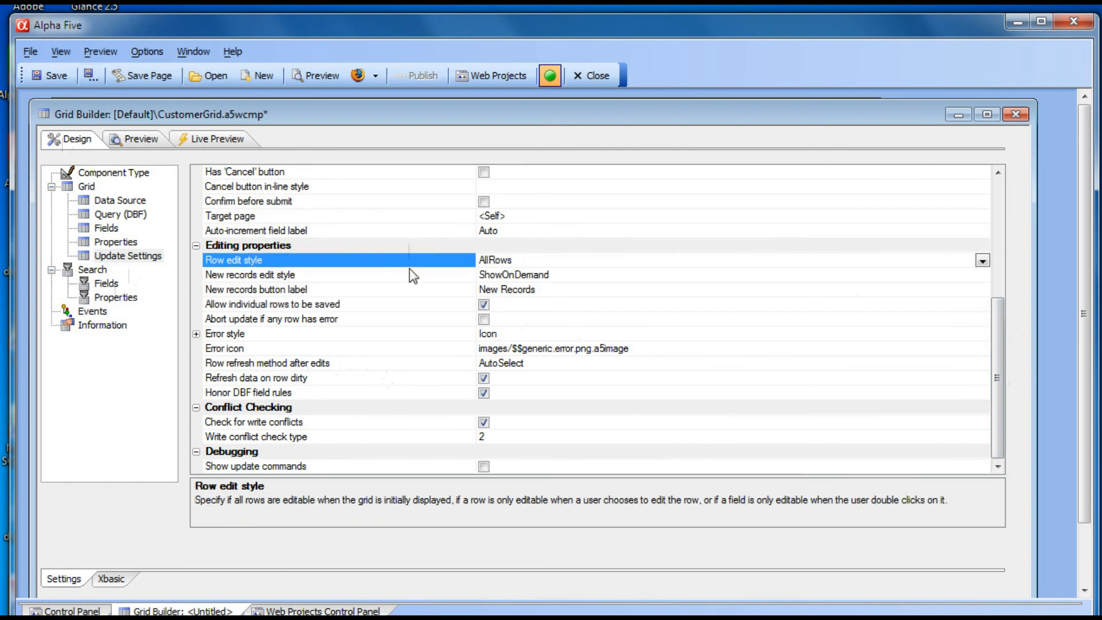
{"action": "double_click", "coordinate": [409, 275]}
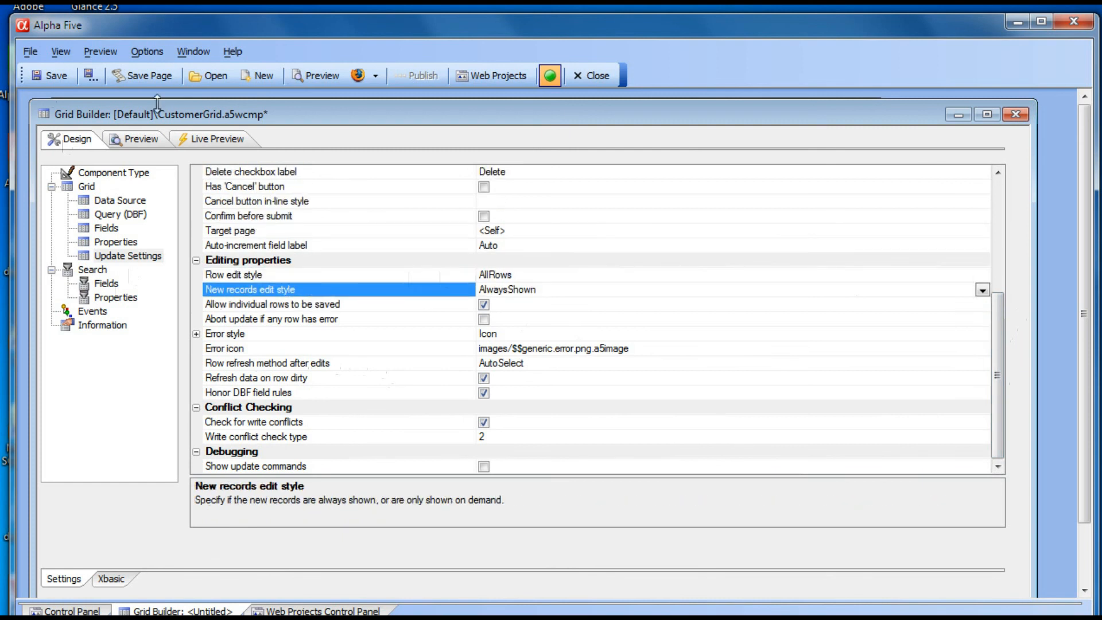
{"action": "left_click", "coordinate": [205, 139]}
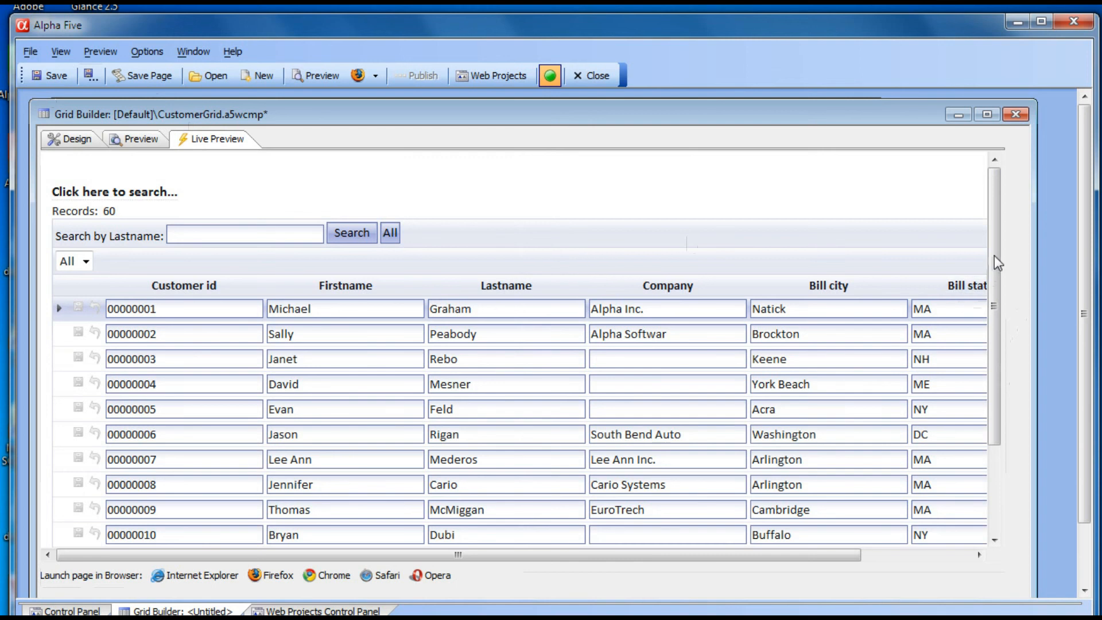
{"action": "left_click_drag", "start_coordinate": [993, 256], "coordinate": [993, 403]}
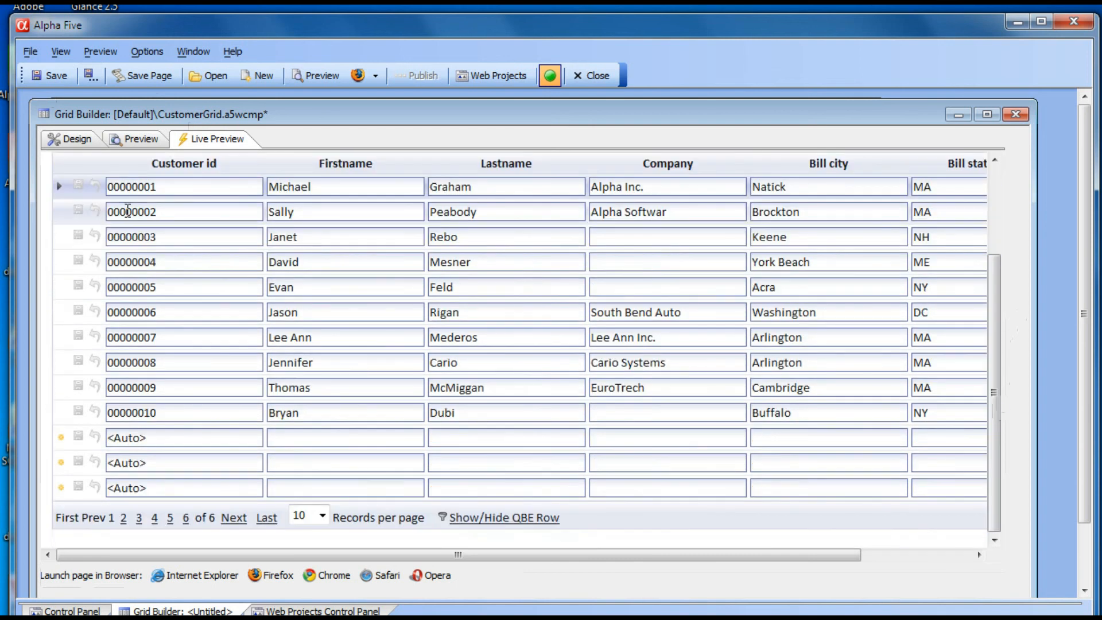
{"action": "left_click_drag", "start_coordinate": [455, 556], "coordinate": [845, 525]}
{"action": "left_click_drag", "start_coordinate": [301, 554], "coordinate": [193, 556]}
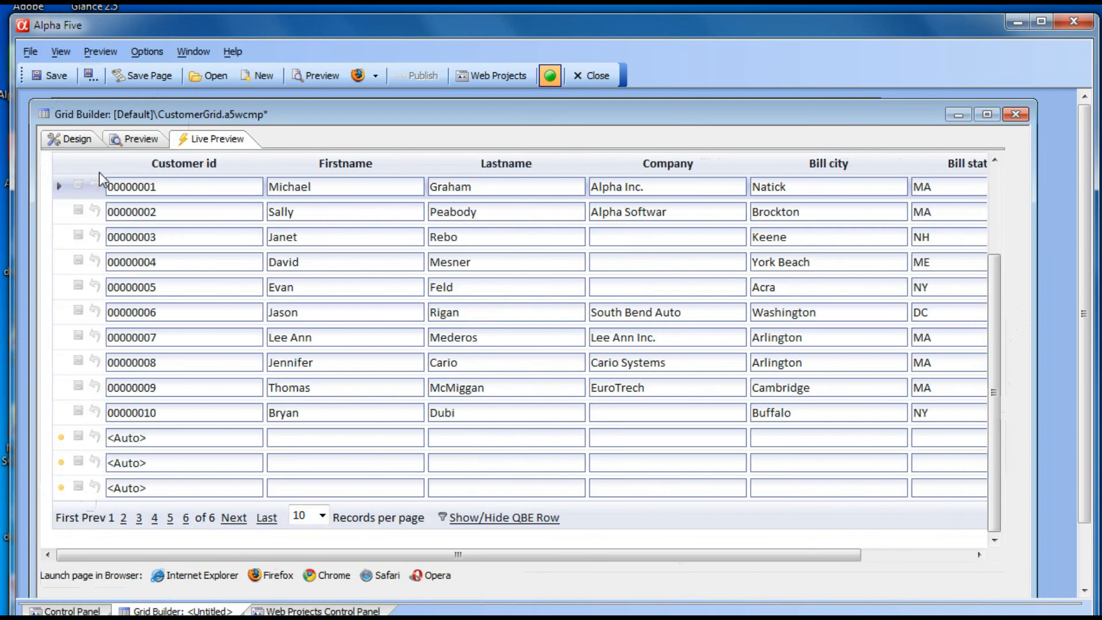
Disallow saving of individual rows in the grid's update settings and reload the live preview
{"action": "left_click", "coordinate": [78, 140]}
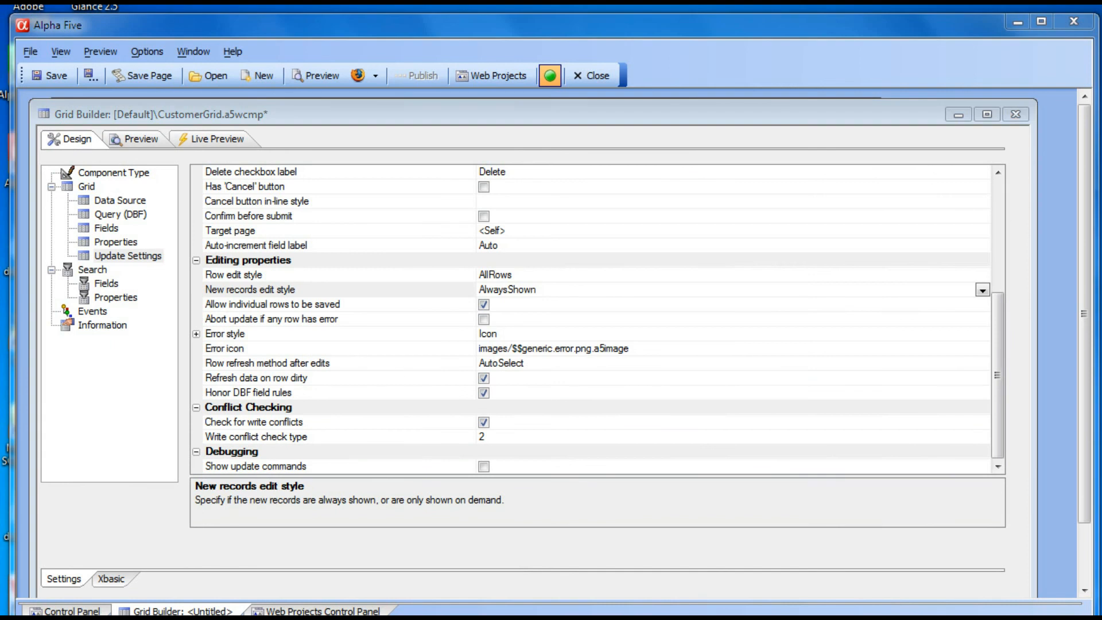
{"action": "left_click", "coordinate": [486, 308]}
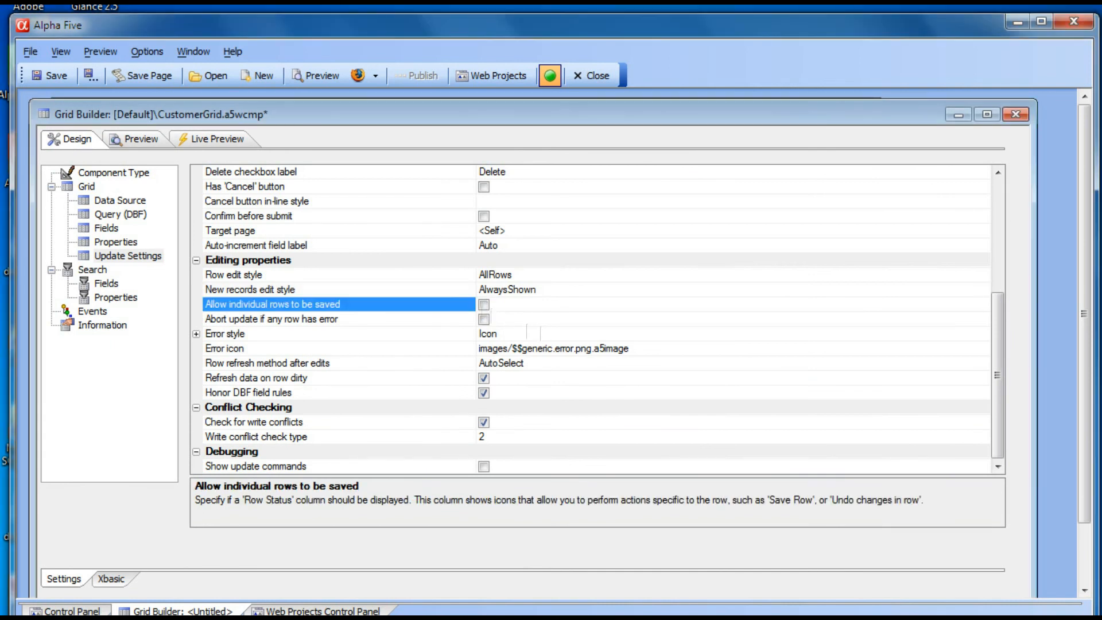
{"action": "left_click", "coordinate": [214, 140]}
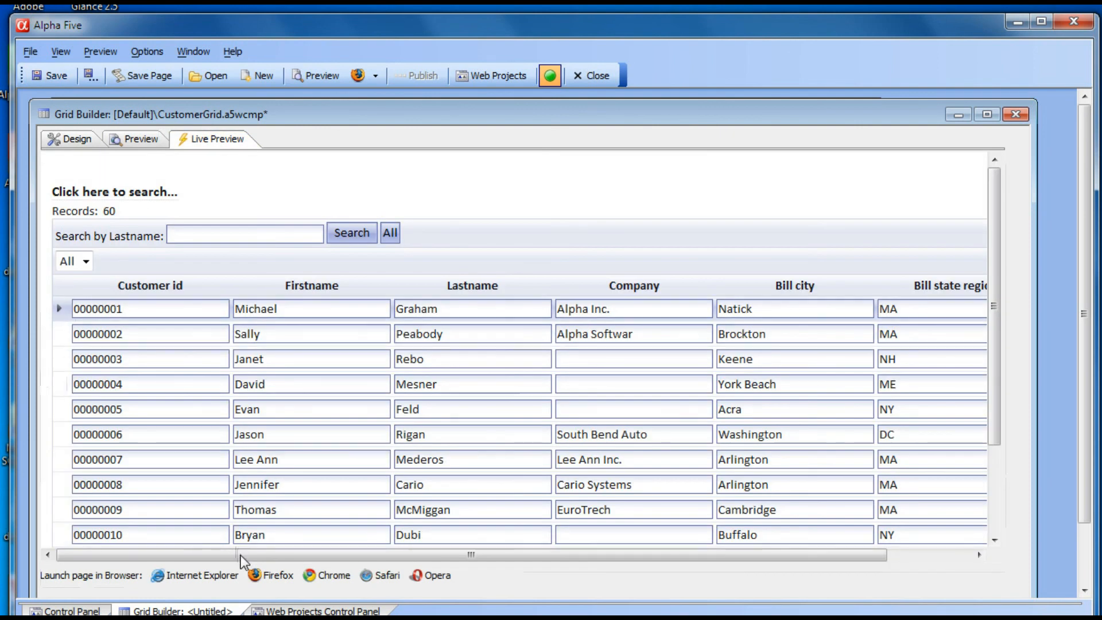
Enter Alpha as the company of the tenth record and submit the change
{"action": "left_click_drag", "start_coordinate": [240, 555], "coordinate": [436, 570]}
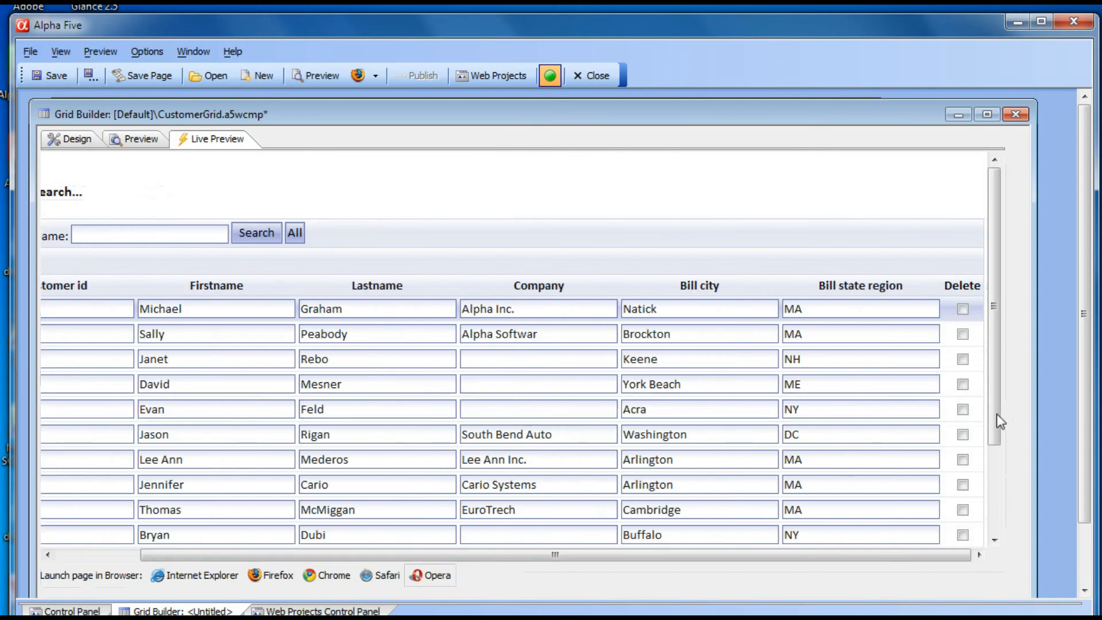
{"action": "left_click_drag", "start_coordinate": [1000, 422], "coordinate": [999, 508]}
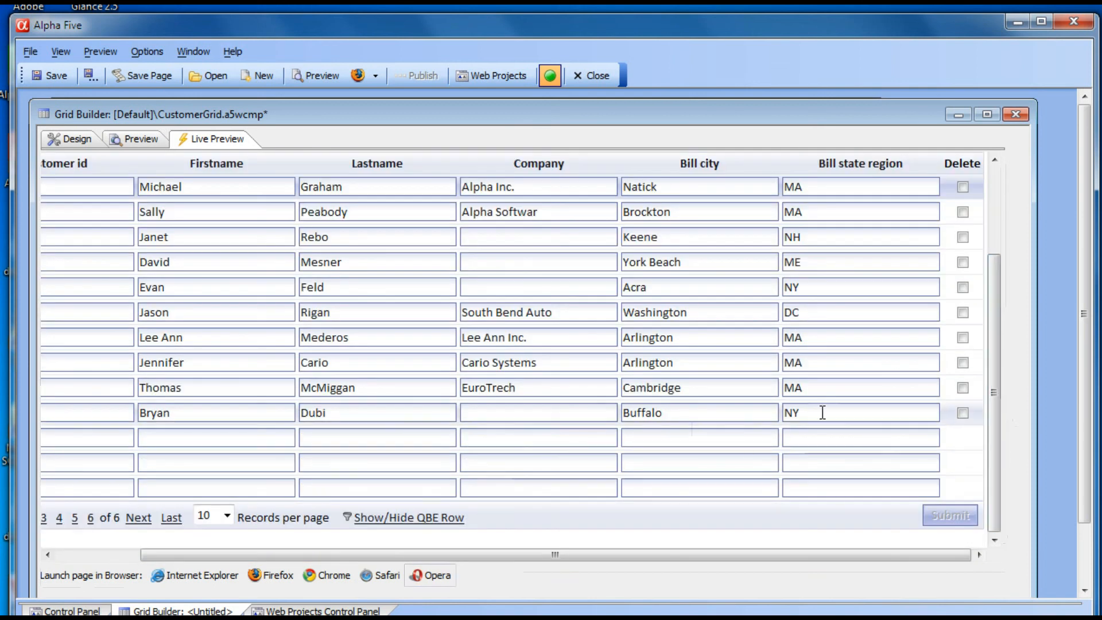
{"action": "left_click", "coordinate": [506, 407]}
{"action": "type", "text": "Alpha"}
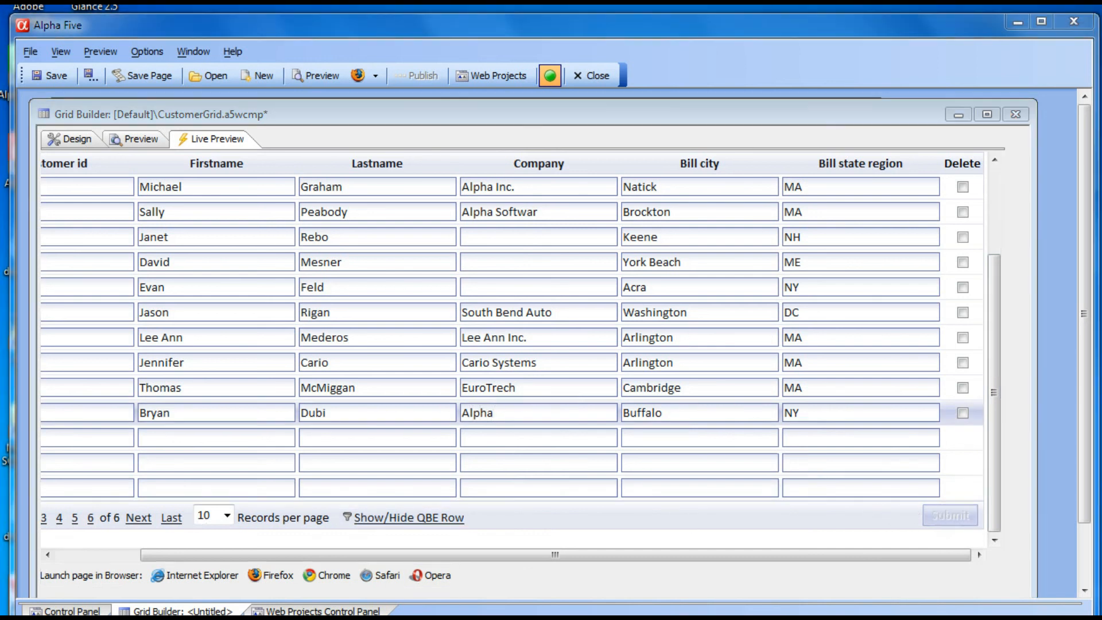
Test cursor navigation by moving down and back up through the Lastname column, starting at the third record
{"action": "left_click", "coordinate": [365, 235]}
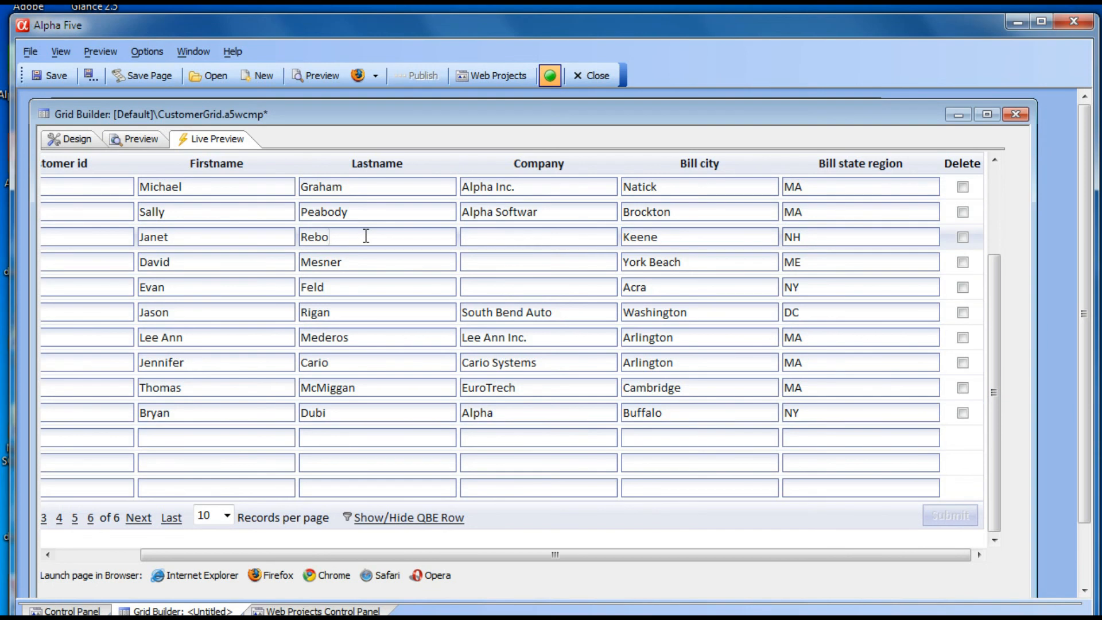
{"action": "key", "text": "Down"}
{"action": "key", "text": "Down"}
{"action": "key", "text": "Down"}
{"action": "key", "text": "Down"}
{"action": "key", "text": "Down"}
{"action": "key", "text": "Down"}
{"action": "key", "text": "Up"}
{"action": "key", "text": "Up"}
{"action": "key", "text": "Up"}
{"action": "key", "text": "Up"}
{"action": "key", "text": "Up"}
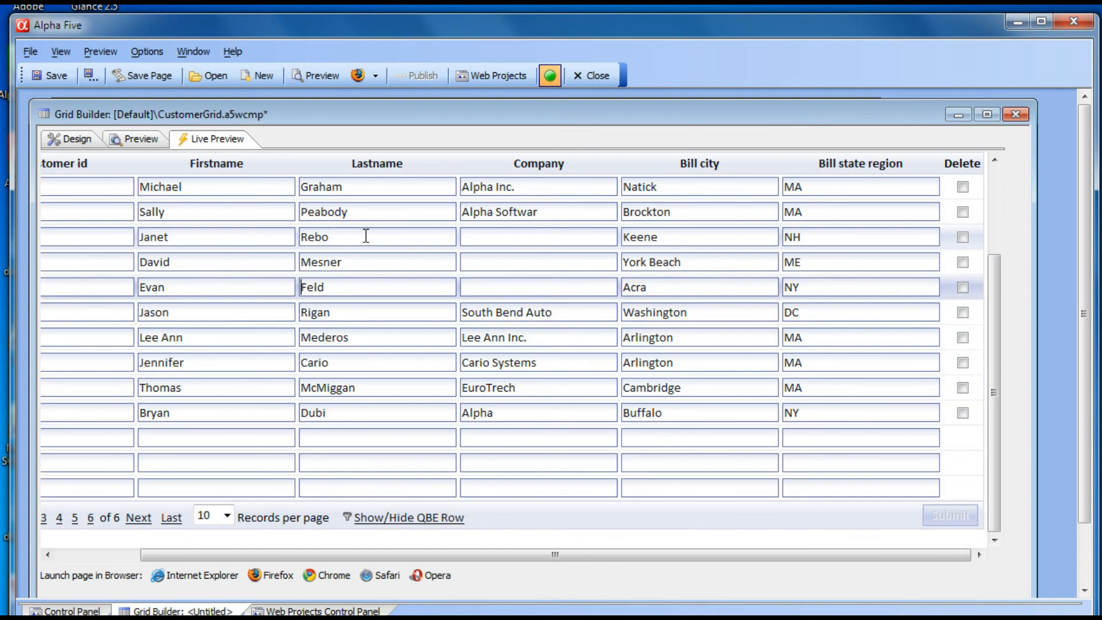
Change the ending of the fourth record's last name and submit the edit
{"action": "key", "text": "End"}
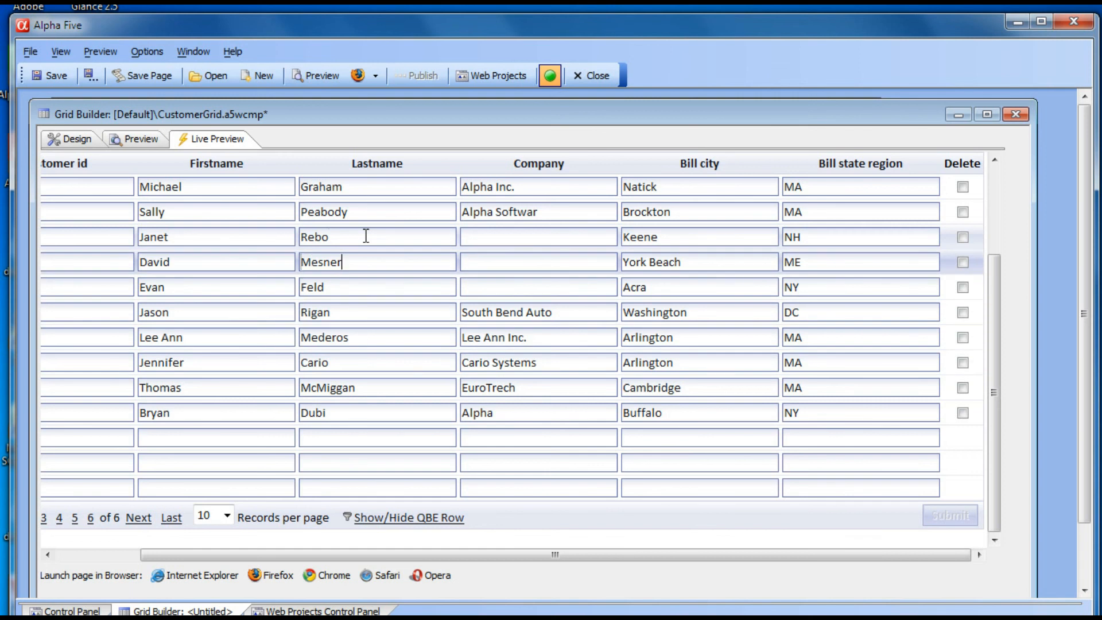
{"action": "key", "text": "BackSpace"}
{"action": "key", "text": "BackSpace"}
{"action": "key", "text": "BackSpace"}
{"action": "key", "text": "BackSpace"}
{"action": "key", "text": "BackSpace"}
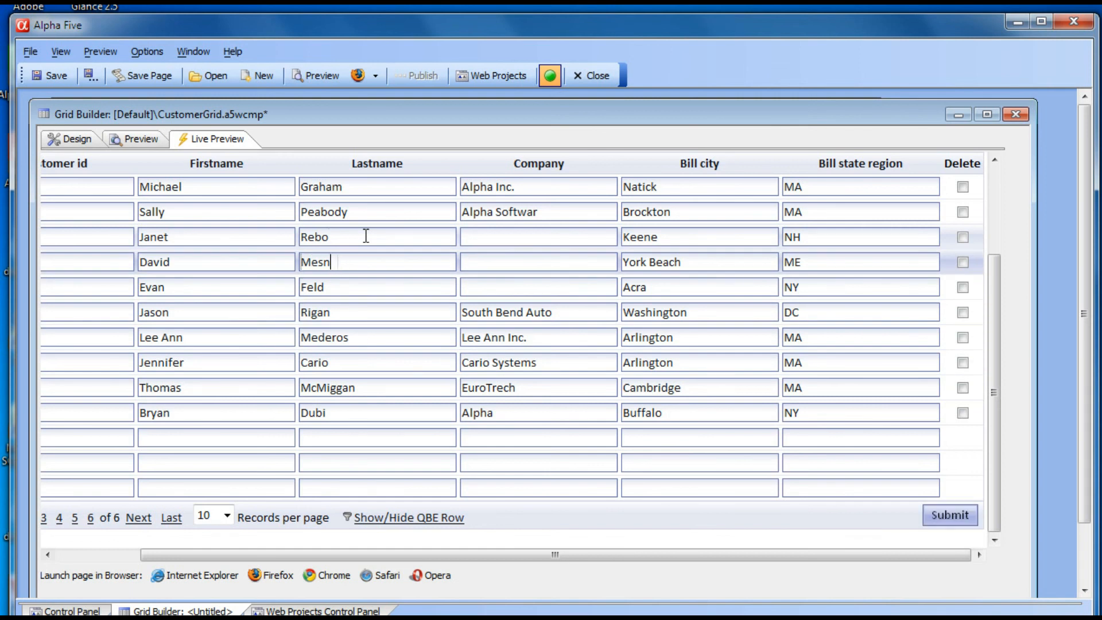
{"action": "type", "text": "esnik"}
{"action": "key", "text": "F9"}
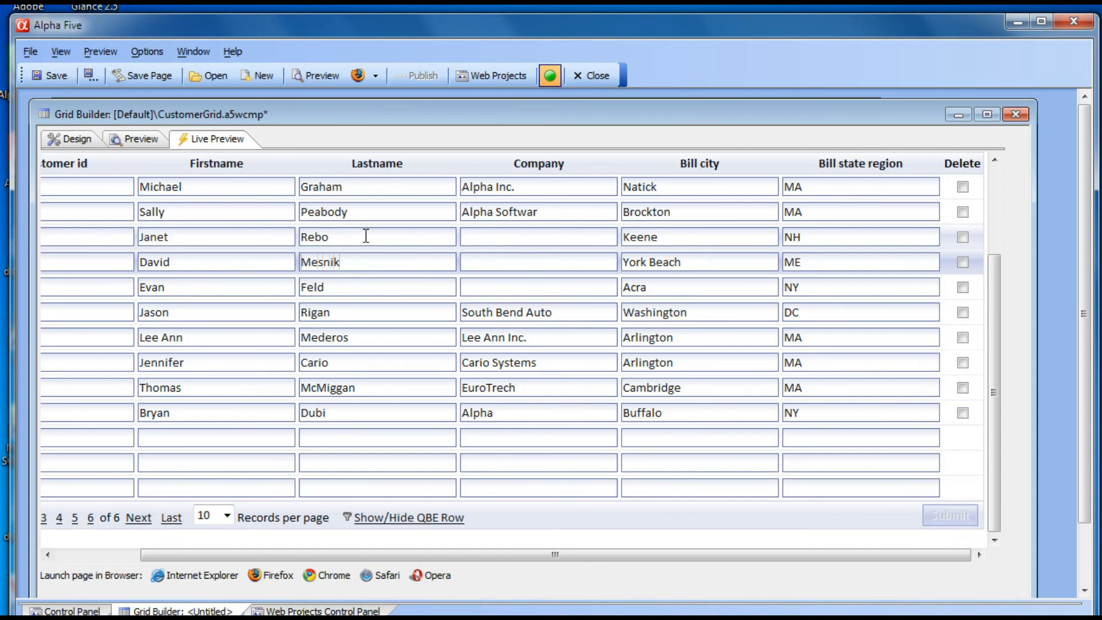